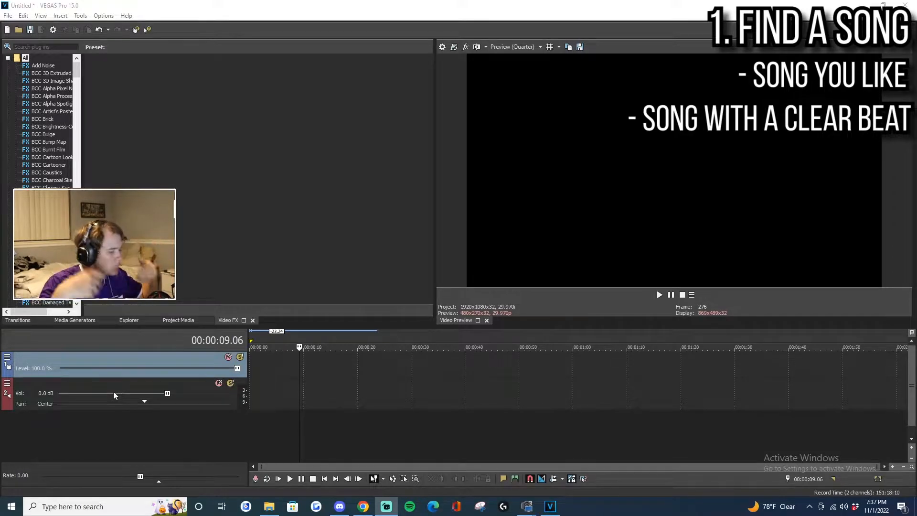
- Add the song "playboi carti - supervillain" to the start of the audio track and mark its beat drop at 00:00:34.16
left_click(251, 403)
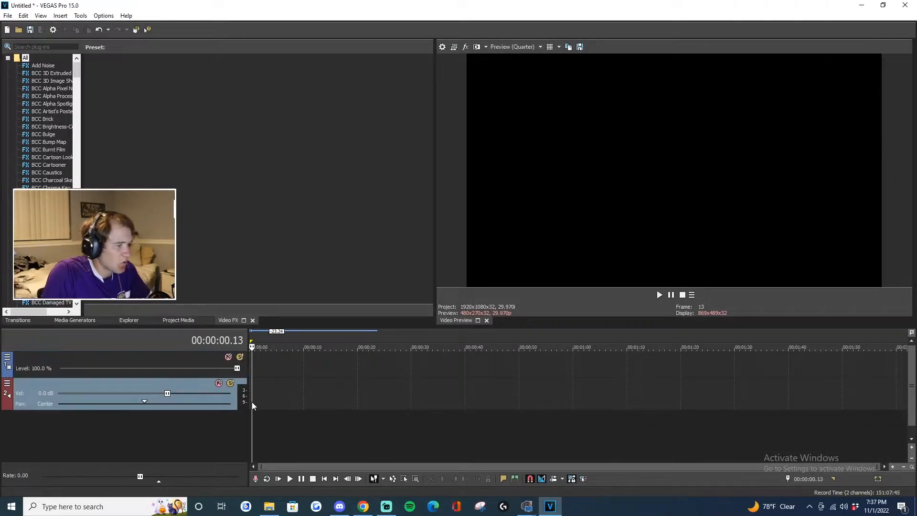
key("ctrl+o")
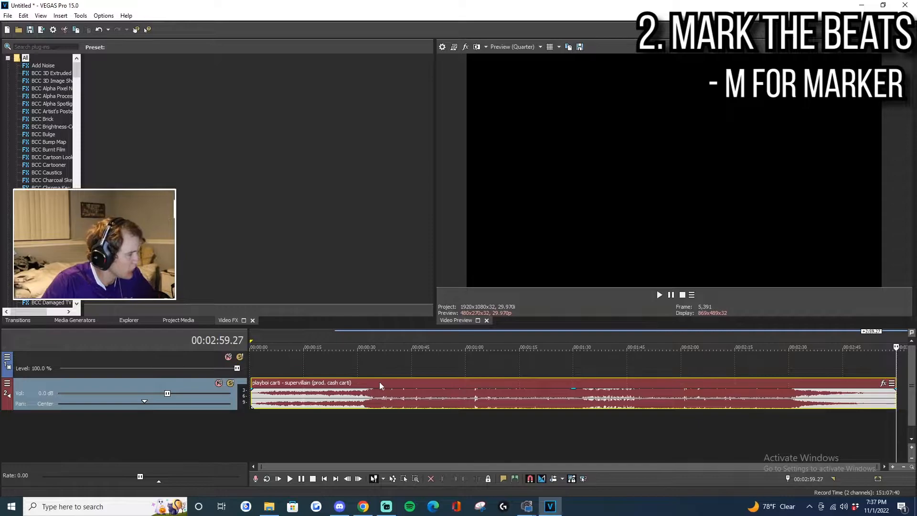
left_click(374, 378)
scroll(374, 379, "up", 6)
key("space")
key("space")
left_click(550, 379)
scroll(551, 379, "up", 2)
key("m")
- Mark the next three beats after the drop, at about 00:00:35.26, 00:00:38.04 and 00:00:39.22
key("space")
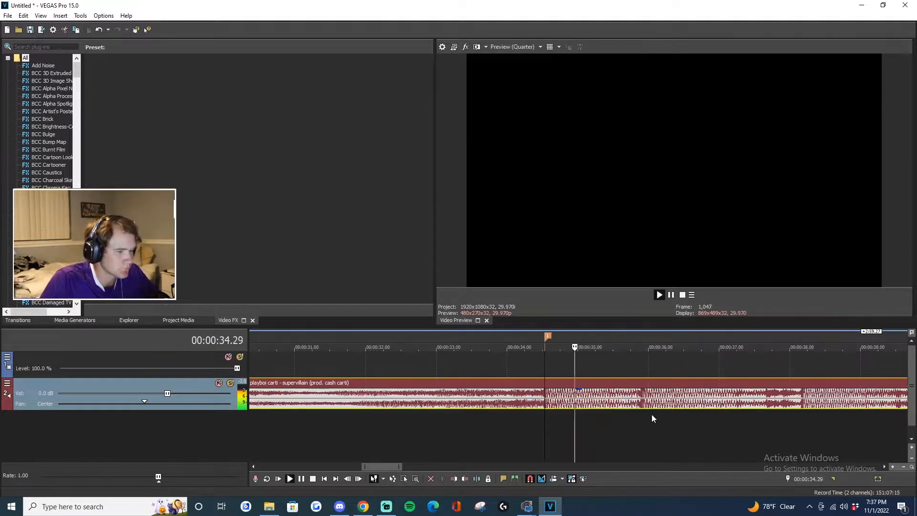
key("m")
key("space")
key("m")
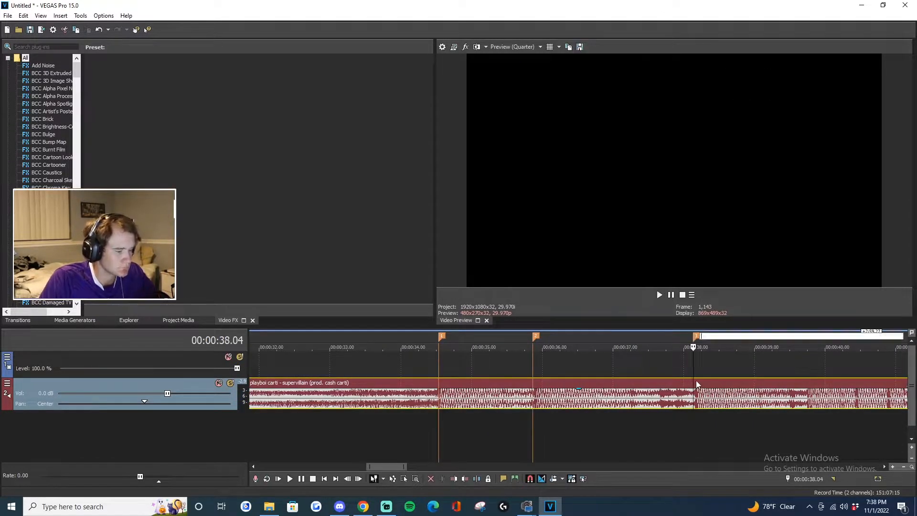
key("Return")
key("space")
key("Return")
key("m")
- Mark three more closely spaced beats between 00:00:40 and 00:00:41.03, the last at 00:00:41.03
key("Return")
key("space")
key("space")
left_click(672, 382)
key("m")
key("space")
key("space")
left_click(703, 385)
key("m")
left_click(718, 382)
key("m")
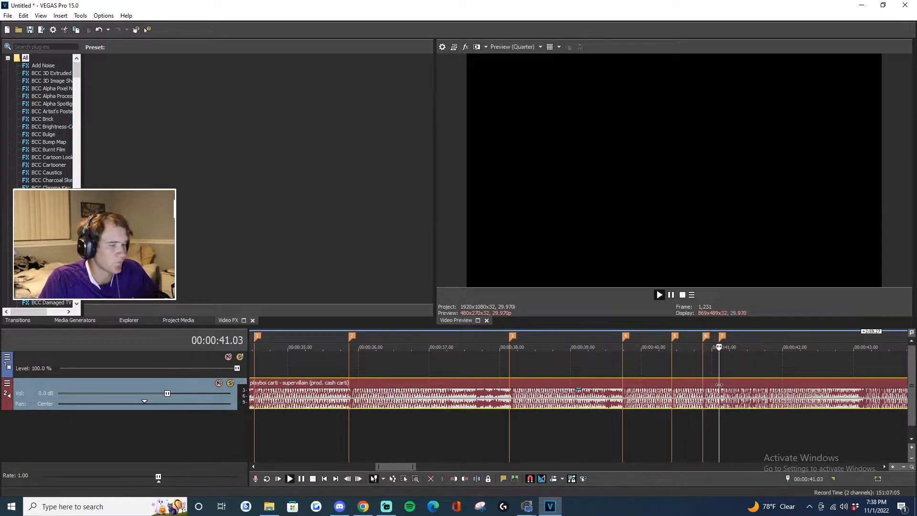
scroll(542, 437, "down", 3)
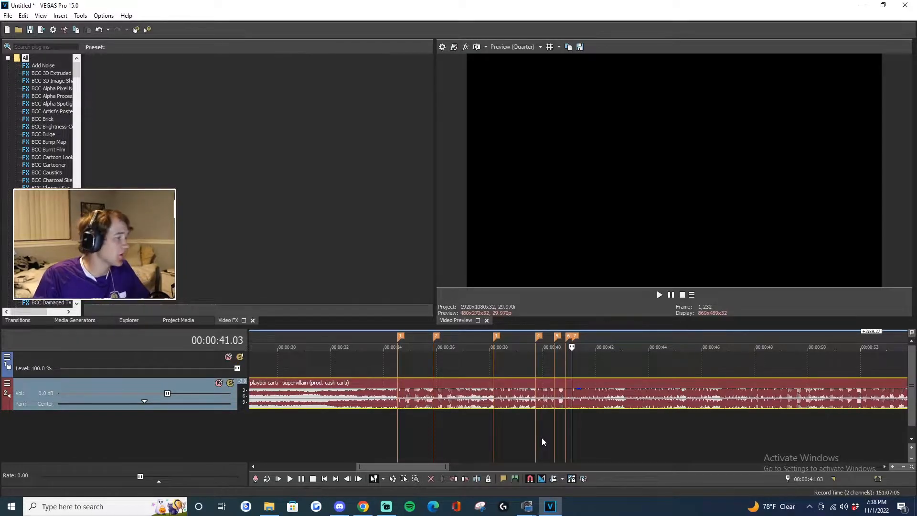
- Place dope.mp4 from the project media on the video track at marker 1 and delete its audio
left_click(183, 321)
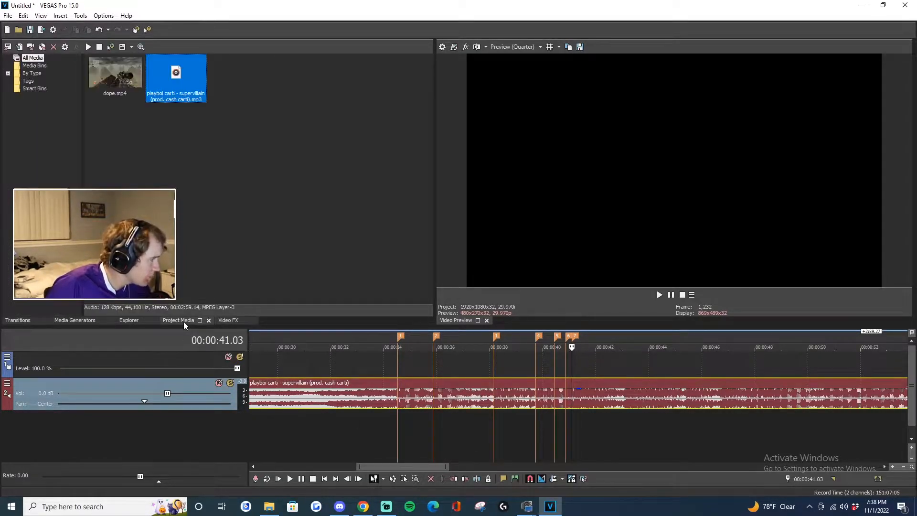
left_click_drag(111, 67, 407, 370)
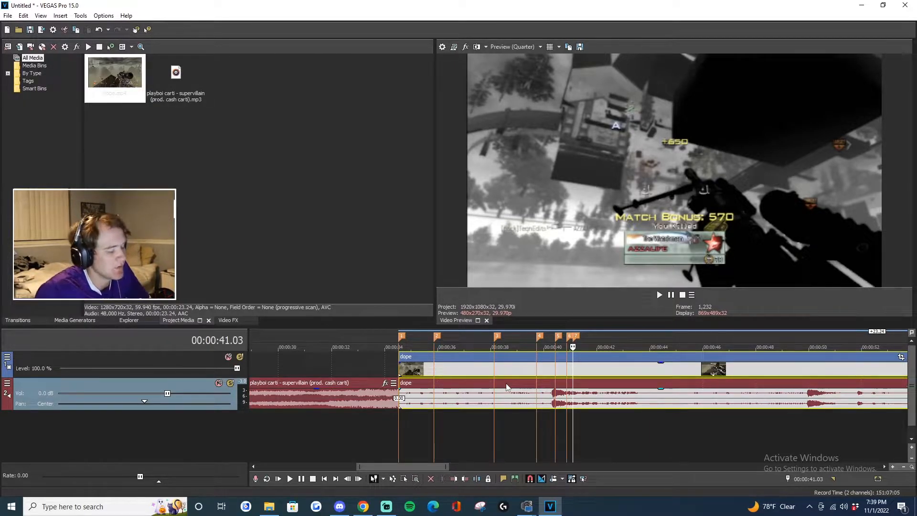
left_click(480, 391)
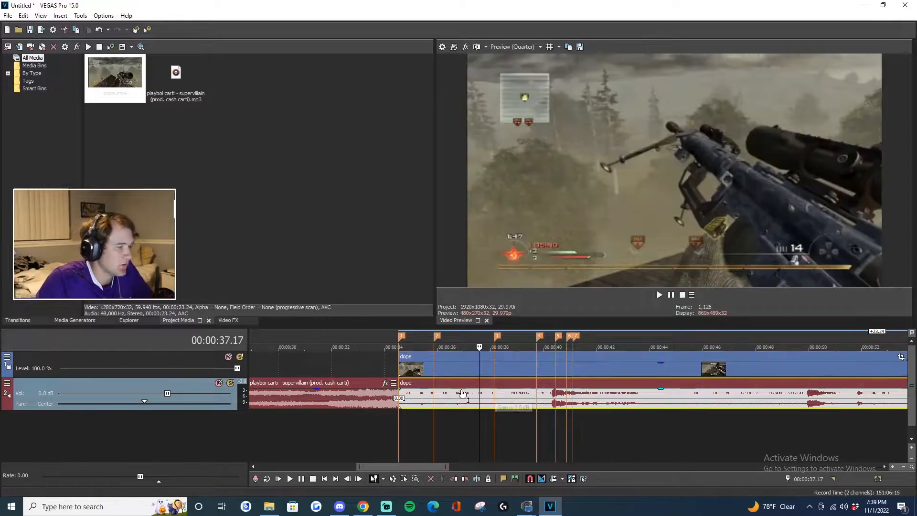
key("Delete")
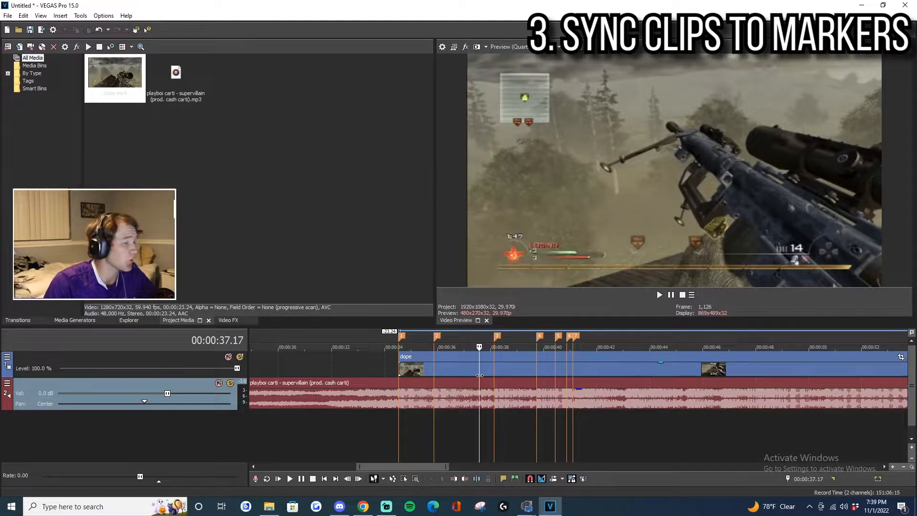
- Shift the dope clip earlier, split it at marker 1 and delete the part before the marker
left_click(400, 336)
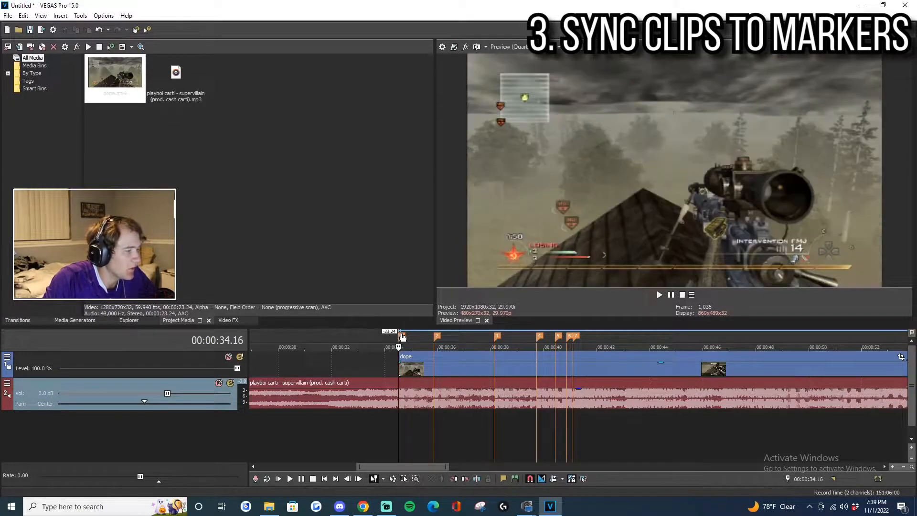
left_click_drag(479, 356, 374, 353)
scroll(532, 377, "down", 2)
left_click_drag(607, 357, 578, 359)
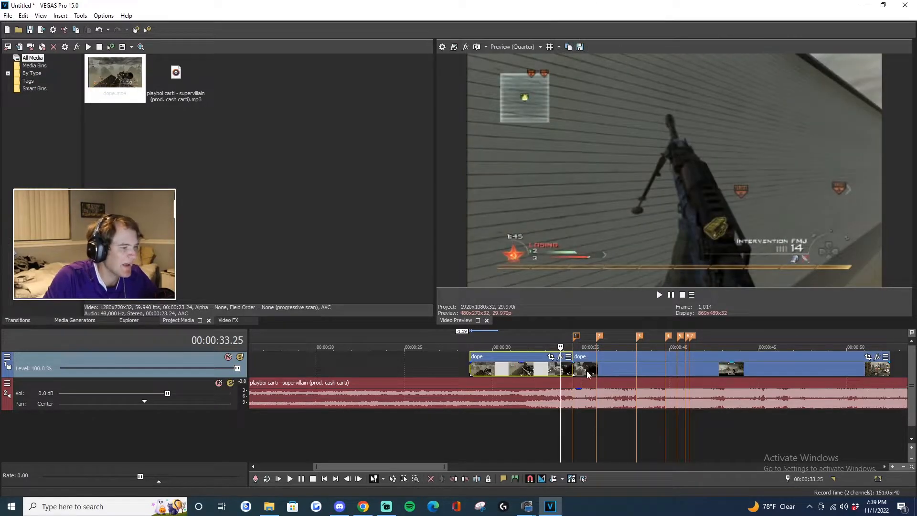
key("Delete")
- Split the dope clip at marker 2 and again at 00:00:44.06
left_click(596, 370)
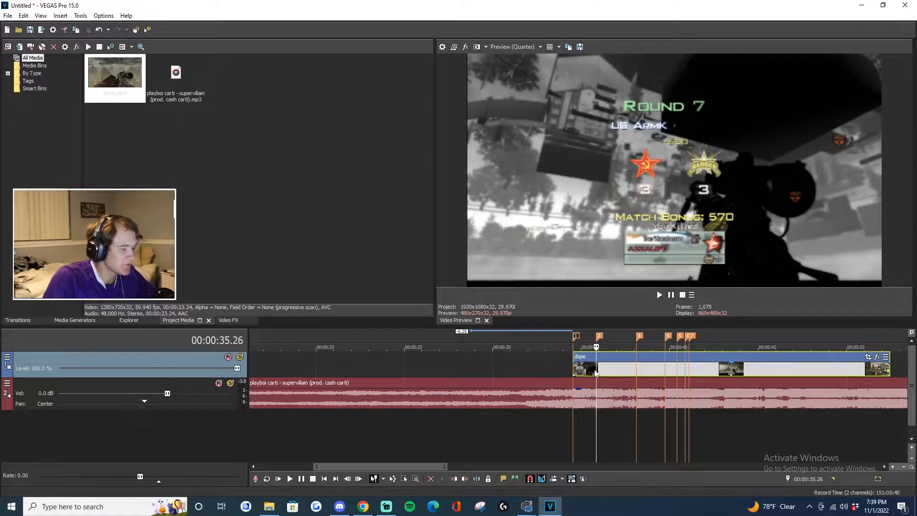
key("s")
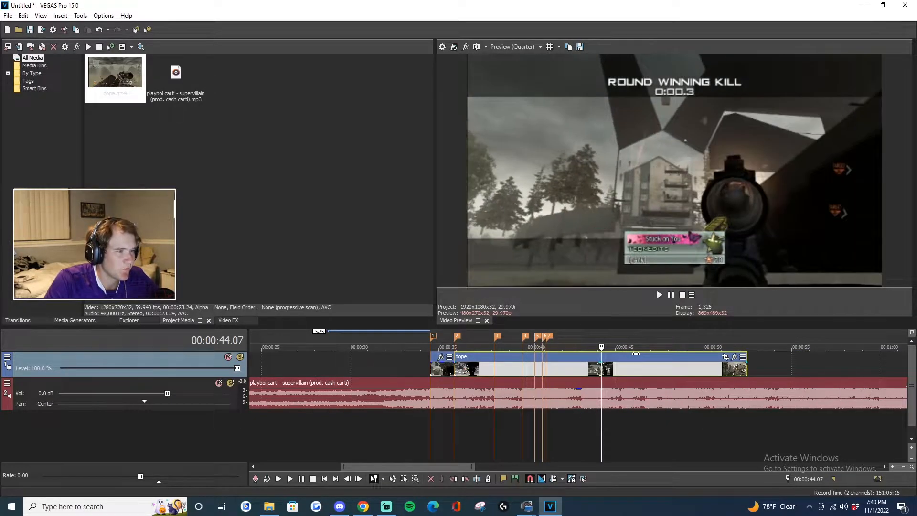
key("Left")
key("s")
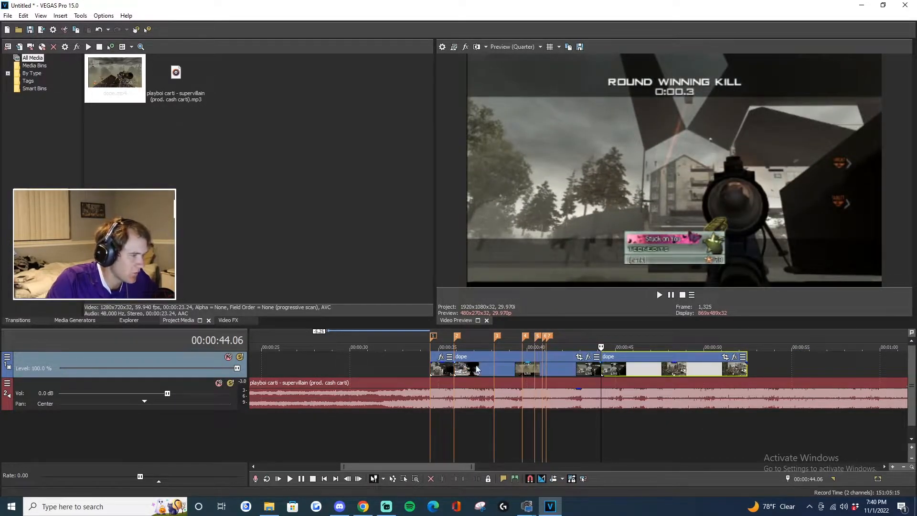
- Move the last dope segment to start at marker 3 and cut away everything after marker 4
left_click_drag(601, 365, 494, 365)
left_click(524, 356)
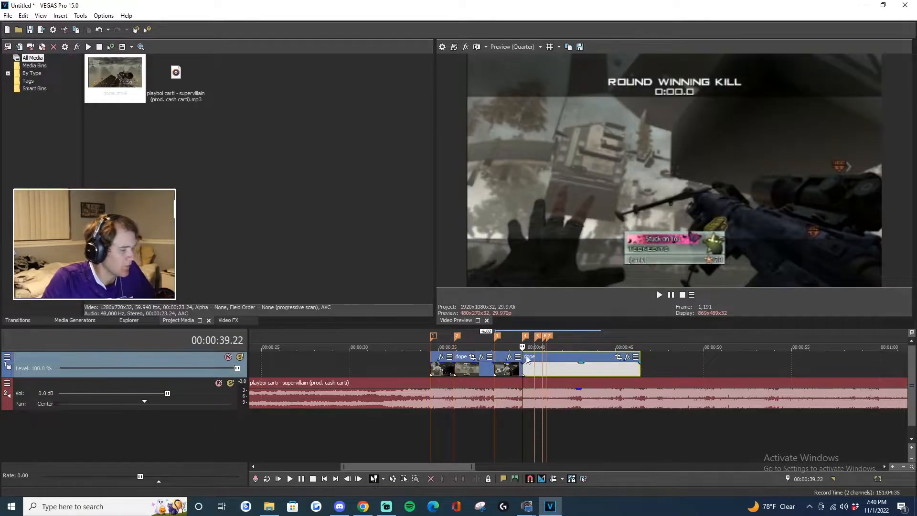
key("Delete")
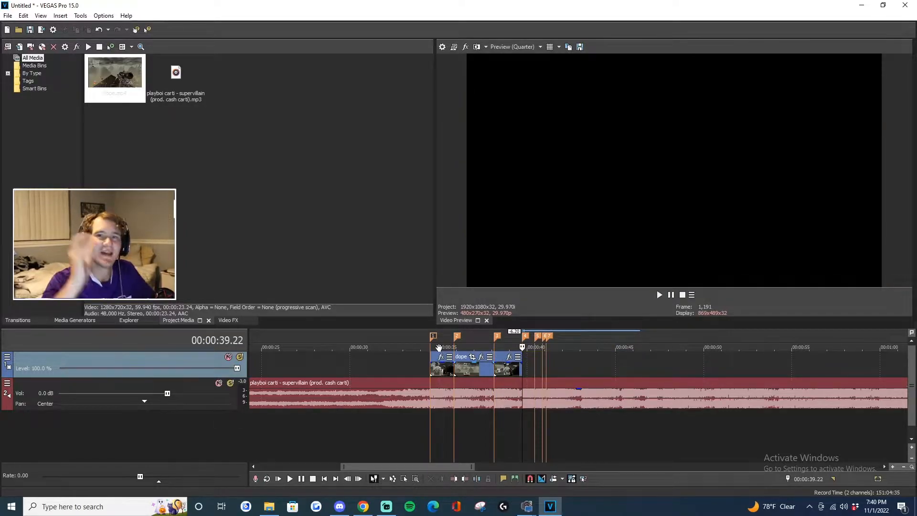
- Play the synced clips against the music from 00:00:33.10 to check the cuts on the beats
left_click(431, 334)
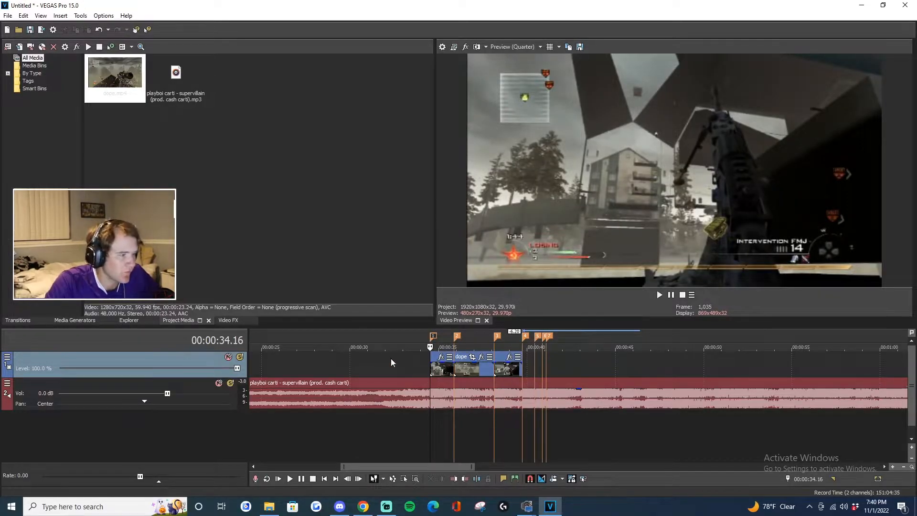
left_click(409, 340)
key("space")
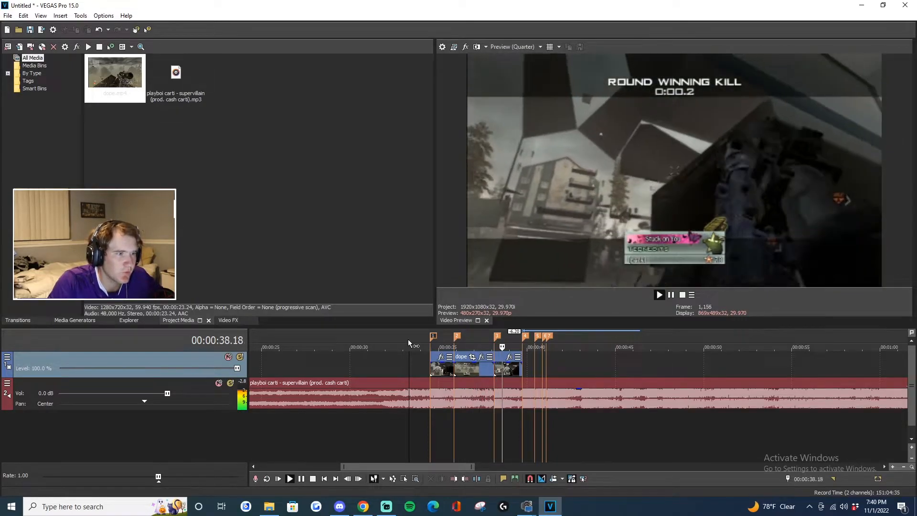
key("space")
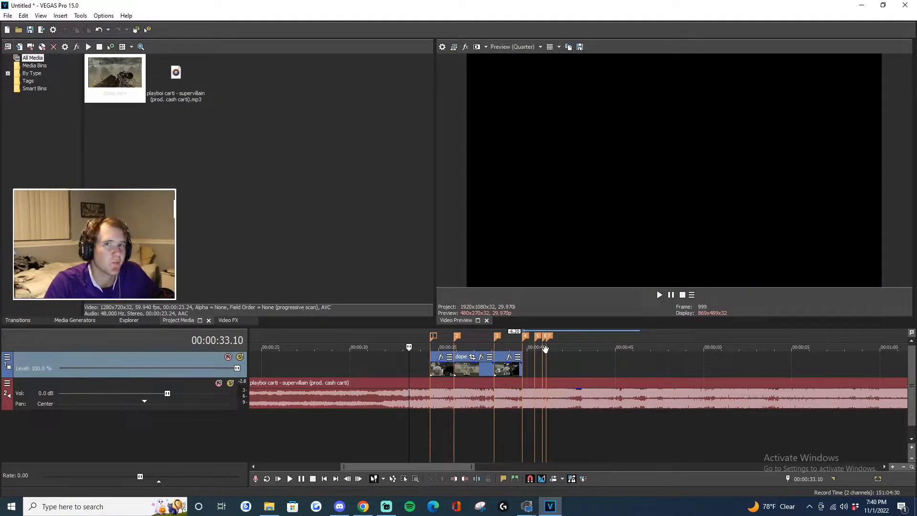
- Insert a velocity envelope on the first dope clip, between markers 1 and 2
left_click(432, 338)
scroll(433, 336, "up", 3)
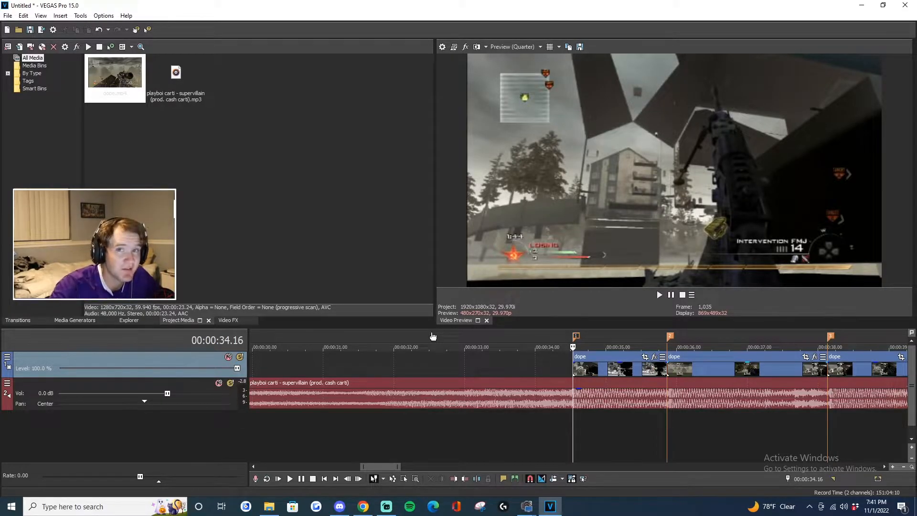
right_click(597, 357)
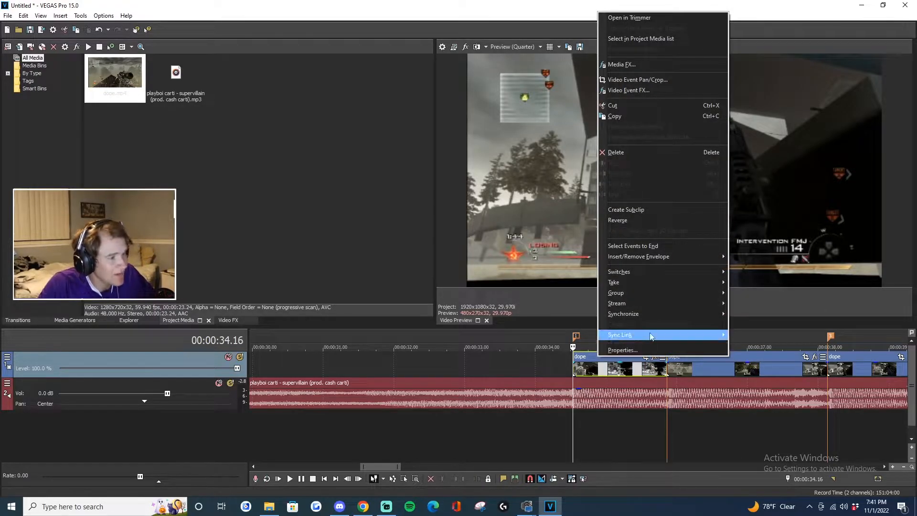
mouse_move(659, 258)
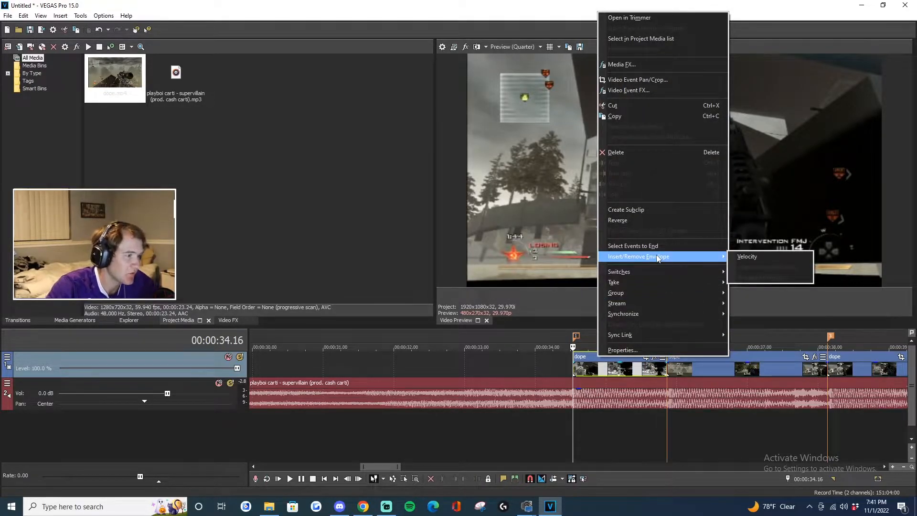
left_click(747, 256)
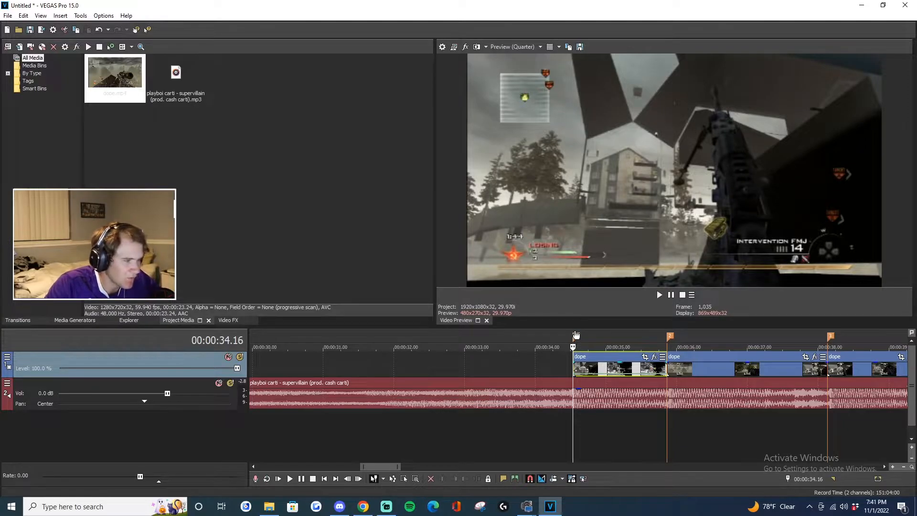
- Set the first clip's velocity envelope to 50% forward velocity, with a point at about 00:00:35.00
scroll(584, 337, "up", 2)
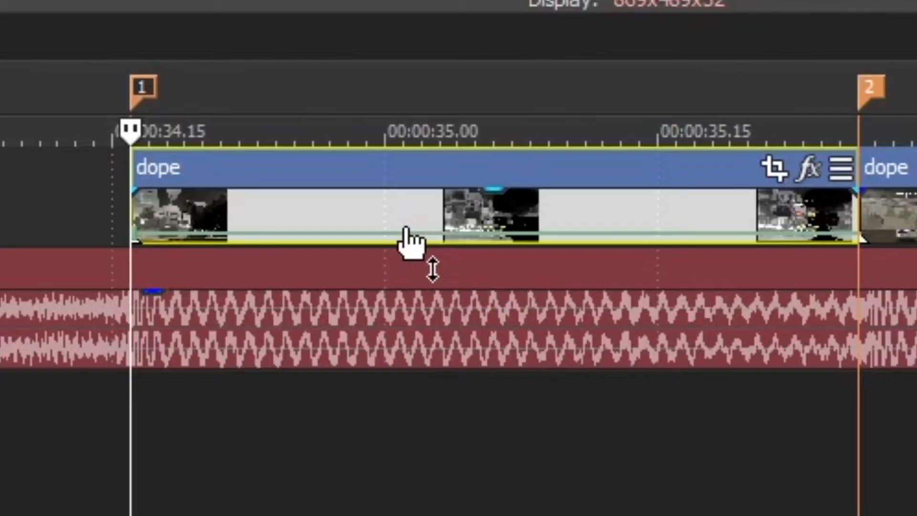
left_click(406, 230)
right_click(405, 230)
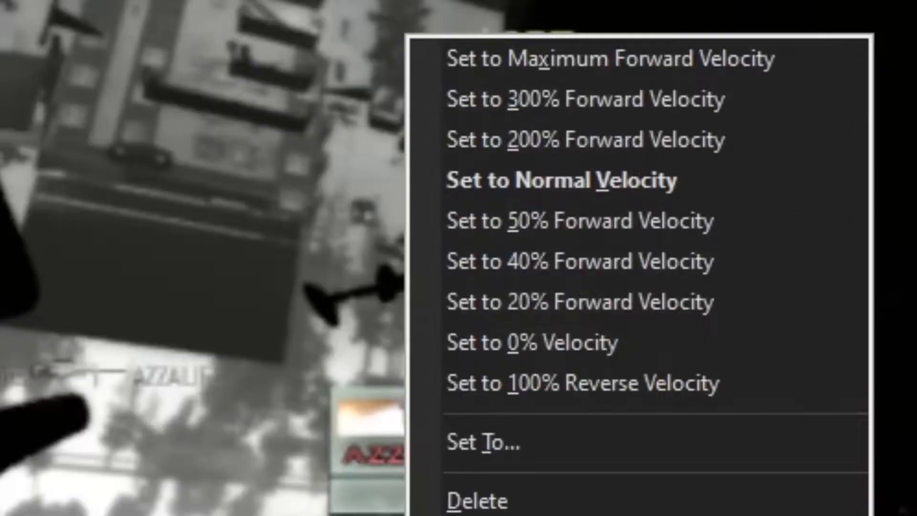
left_click(592, 220)
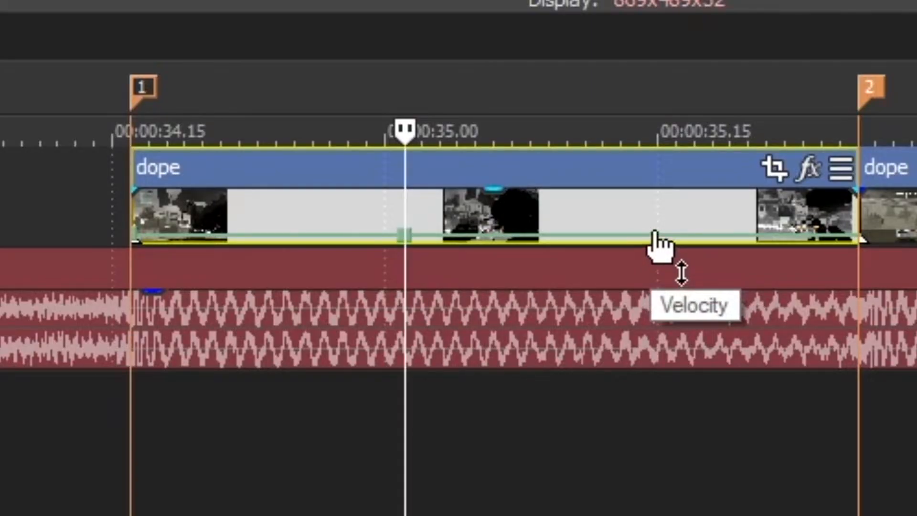
- Add a velocity point at about 00:00:35.15 and raise the envelope at the clip's end so the speed ramps up
double_click(653, 235)
double_click(744, 235)
left_click_drag(745, 235, 860, 219)
right_click(858, 225)
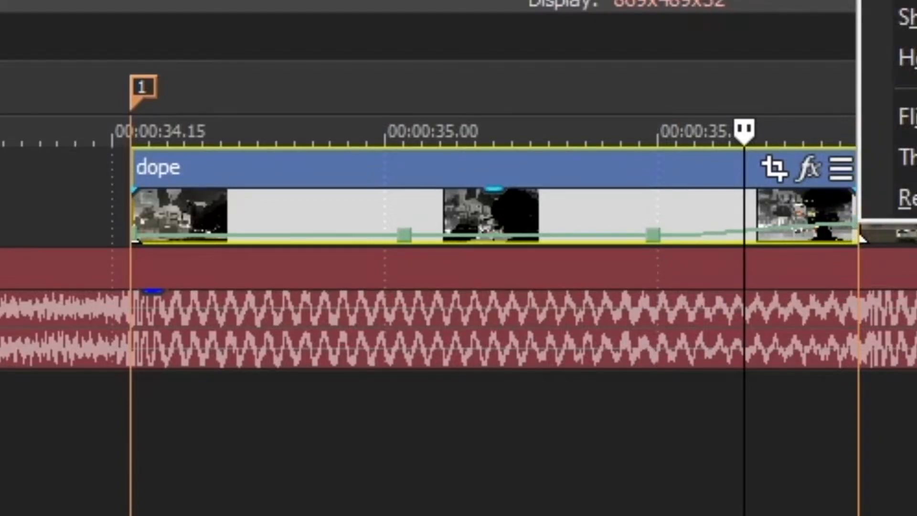
key("Escape")
- Raise the velocity at the first clip's start so the speed ramps down towards the slow middle section
right_click(802, 232)
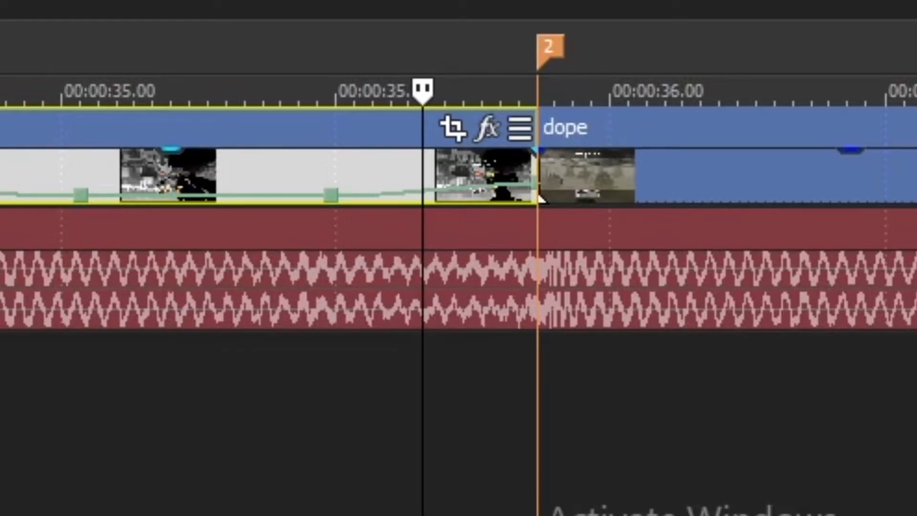
right_click(1, 180)
left_click(35, 302)
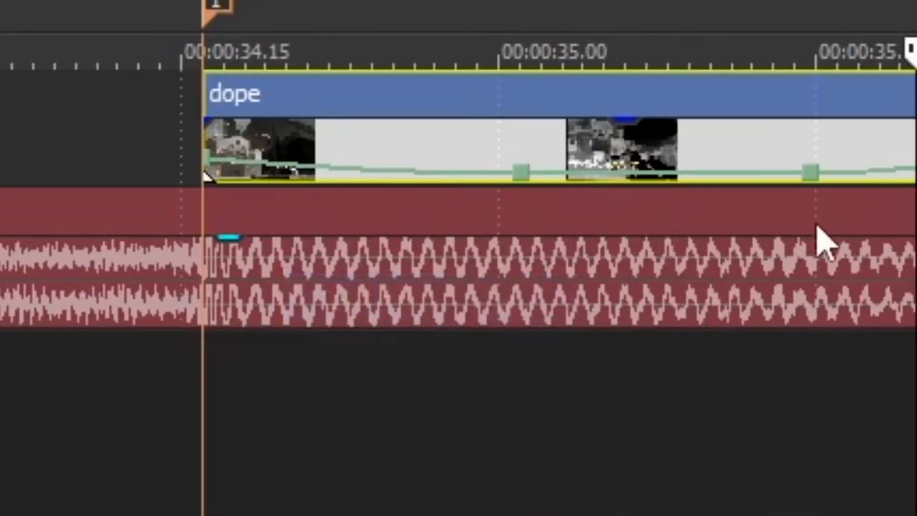
right_click(544, 113)
left_click(681, 262)
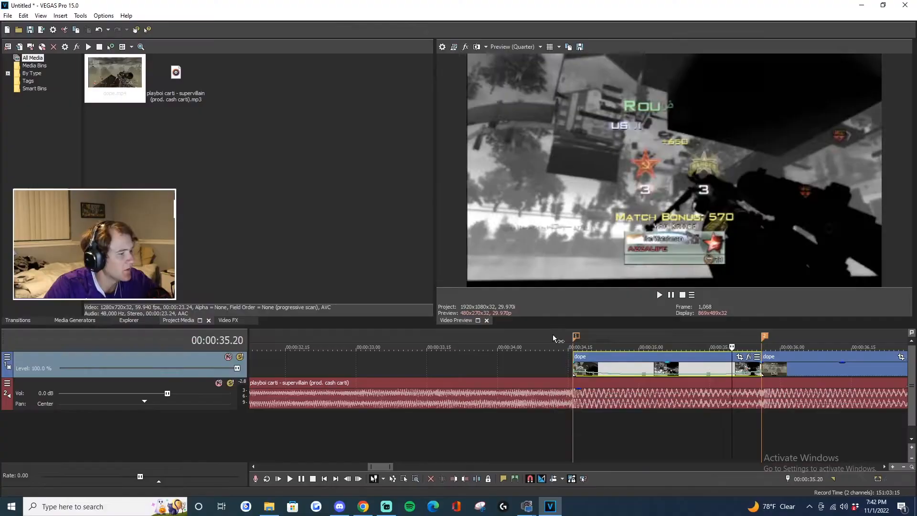
- Select a time range around the first clip and play it to check the speed ramp
left_click_drag(552, 334, 783, 328)
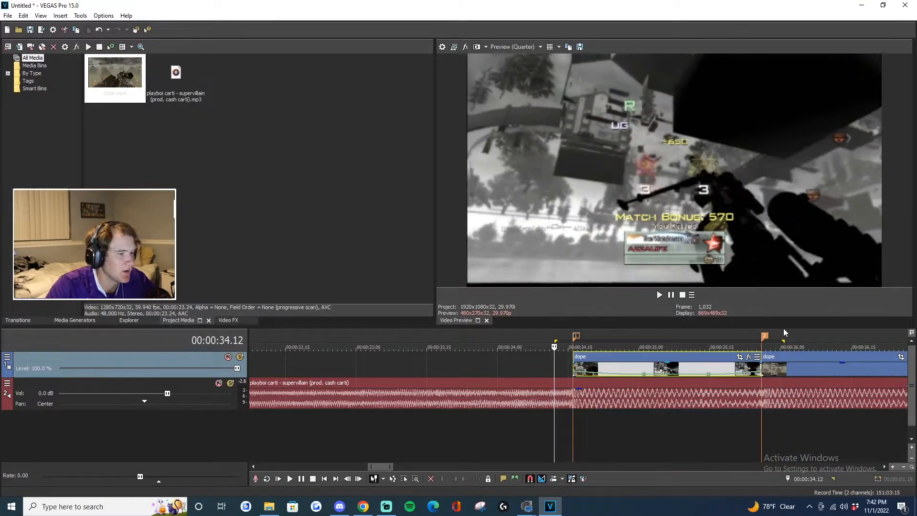
key("space")
scroll(783, 333, "down", 1)
key("space")
key("space")
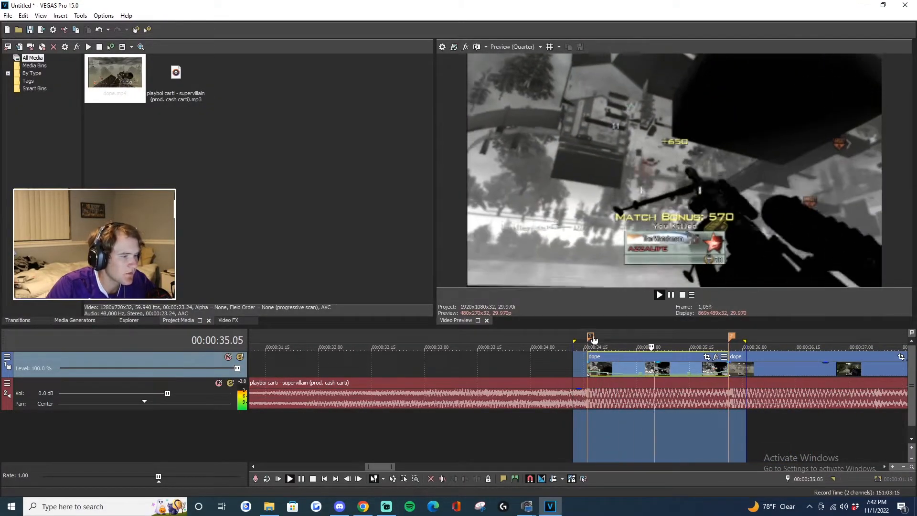
left_click(592, 372)
key("space")
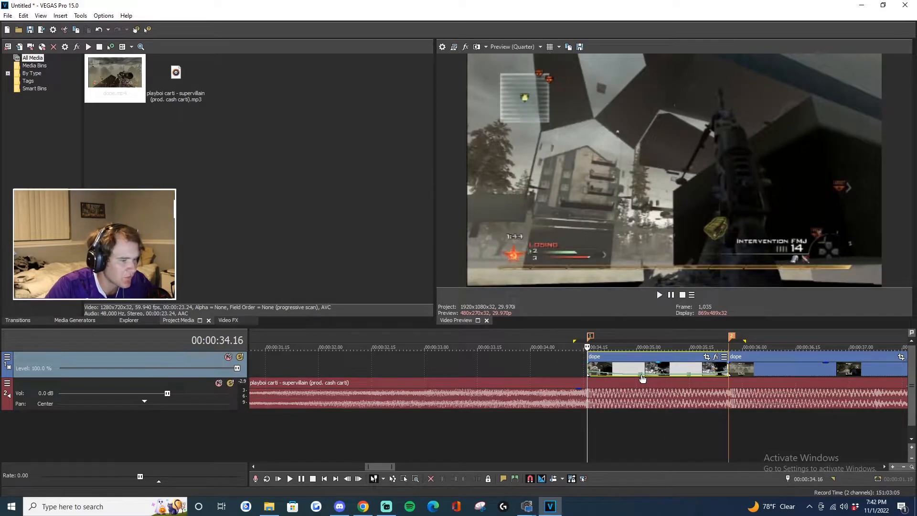
- Adjust the first clip's velocity point near the end of its ramp-down and set it to 50% forward velocity
left_click_drag(637, 378, 631, 378)
right_click(623, 376)
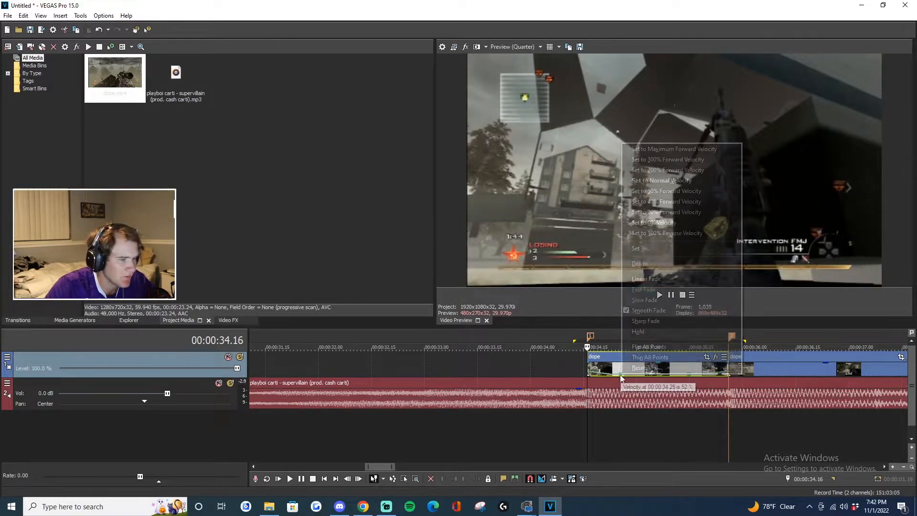
left_click(689, 192)
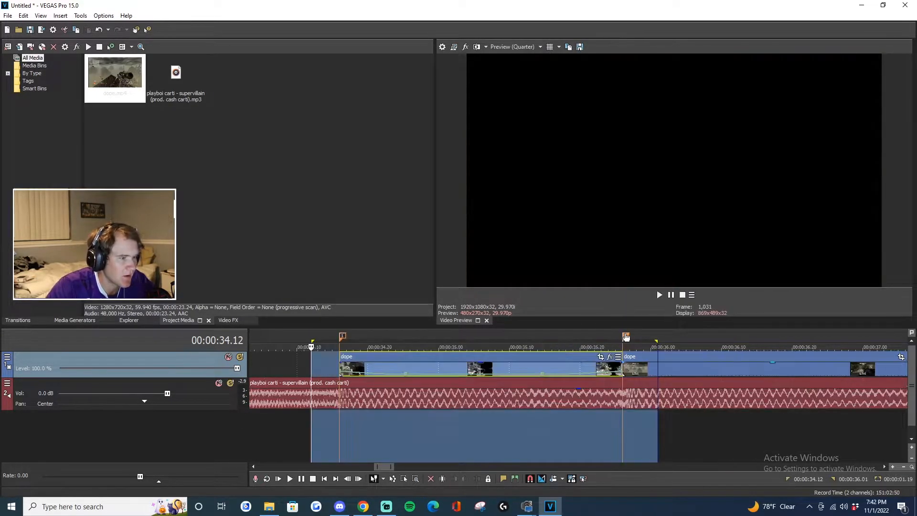
- Insert a velocity envelope on the second clip and set its starting point at marker 2 to 300% forward velocity
left_click(626, 337)
scroll(666, 362, "down", 2)
scroll(659, 359, "down", 1)
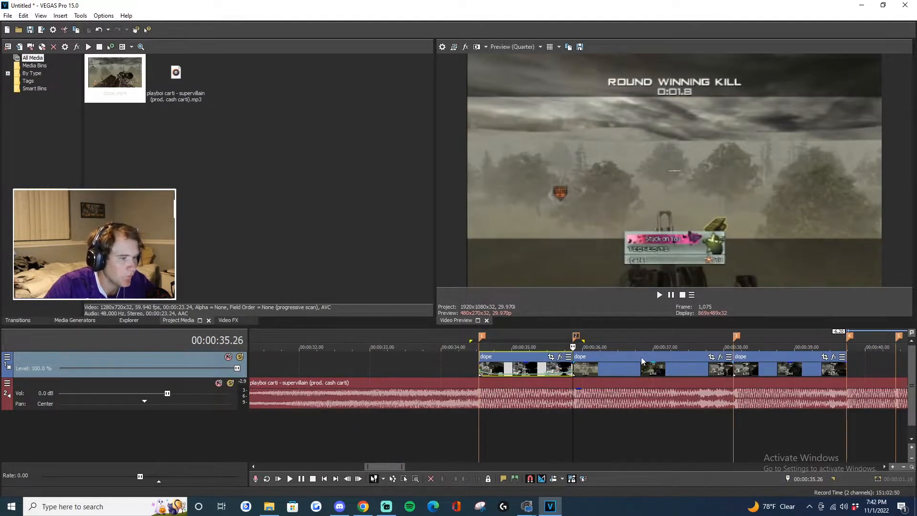
right_click(621, 356)
left_click(763, 259)
right_click(573, 375)
left_click(616, 159)
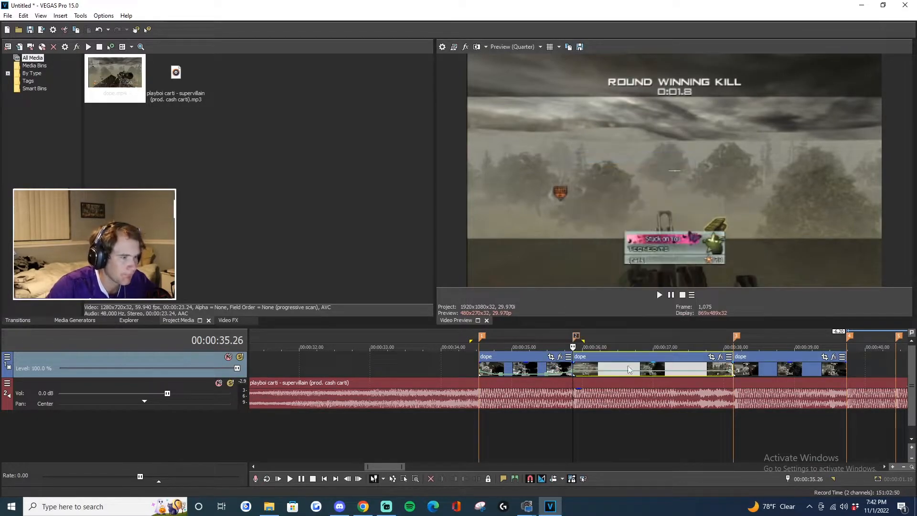
- Add a velocity point about a third of the way into the second clip and set it to 50% forward velocity
double_click(632, 372)
right_click(631, 372)
left_click(671, 187)
- Add a velocity point about two-thirds into the second clip and raise its end point to 300% forward velocity
double_click(686, 374)
double_click(698, 374)
left_click_drag(698, 374, 736, 368)
right_click(733, 368)
left_click(776, 149)
- Change the fade curves of the second clip's ramp-up and ramp-down velocity segments and play the clip to check them
right_click(720, 373)
left_click(769, 407)
right_click(717, 372)
left_click(763, 411)
right_click(605, 373)
left_click(659, 409)
key("space")
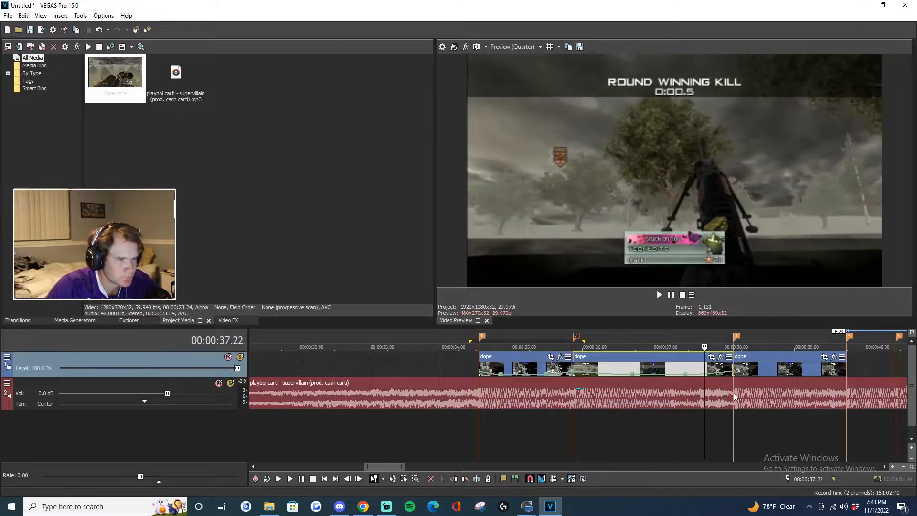
key("space")
- Insert a velocity envelope on the third clip and set its starting point at marker 3 to 300% forward velocity
left_click(736, 336)
right_click(772, 353)
mouse_move(836, 250)
left_click(727, 251)
right_click(734, 376)
left_click(768, 160)
- Add a velocity point shortly after the third clip's start, set it to 50% forward velocity and play the clip
double_click(763, 374)
right_click(763, 374)
left_click(803, 187)
key("space")
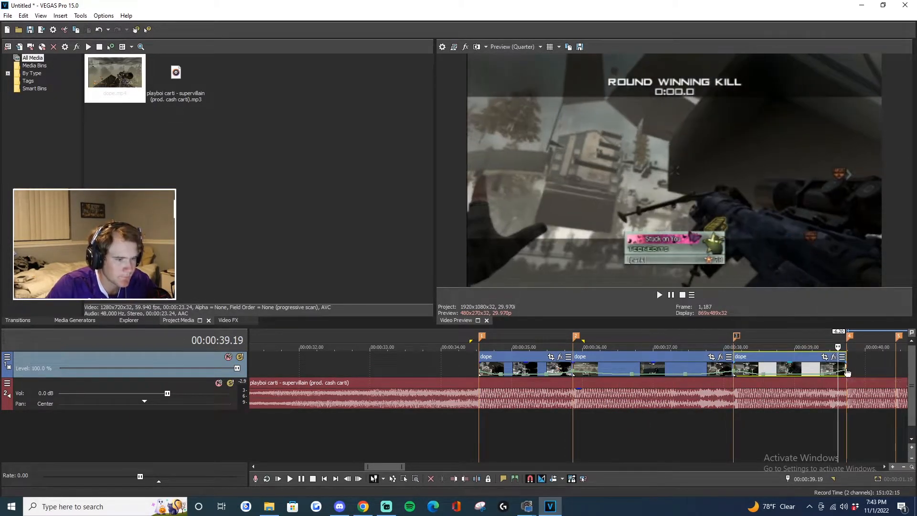
- Step frame by frame across the cut between the second and third clips at marker 3 to check the transition
left_click(728, 337)
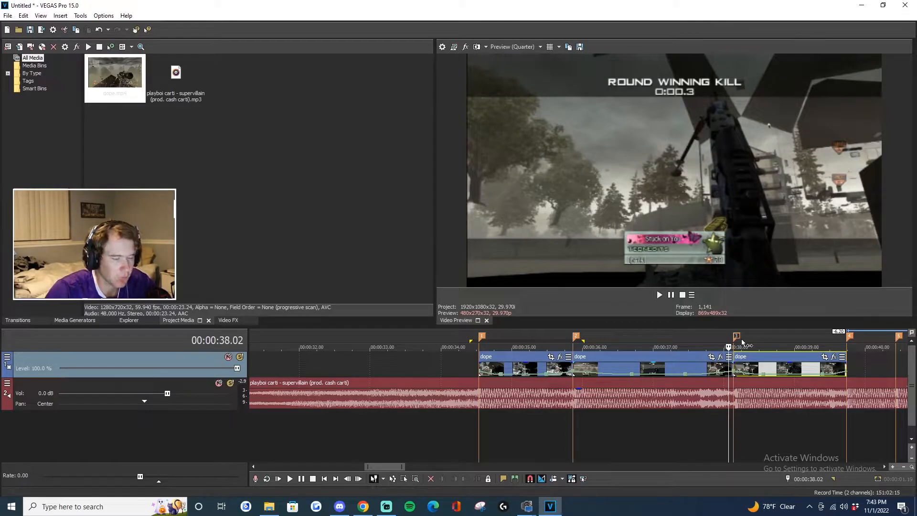
scroll(745, 372, "up", 3)
key("Right")
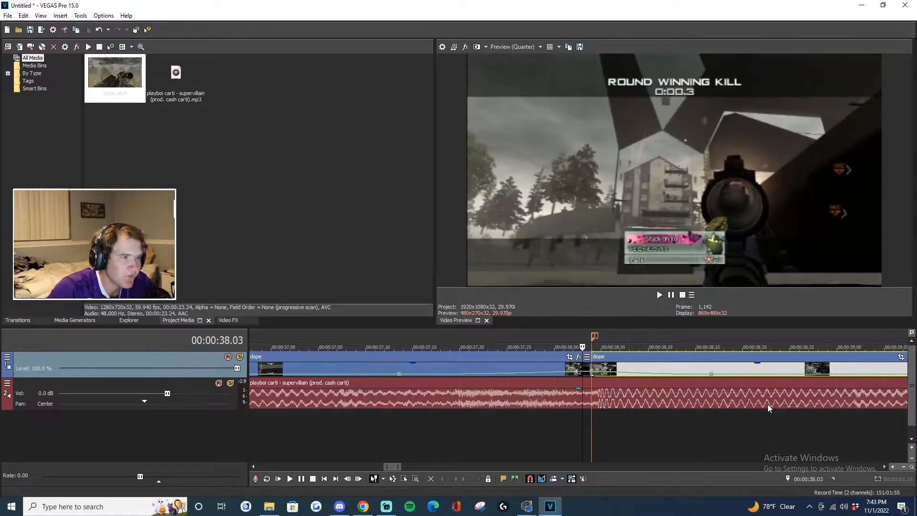
scroll(732, 431, "down", 1)
key("Right")
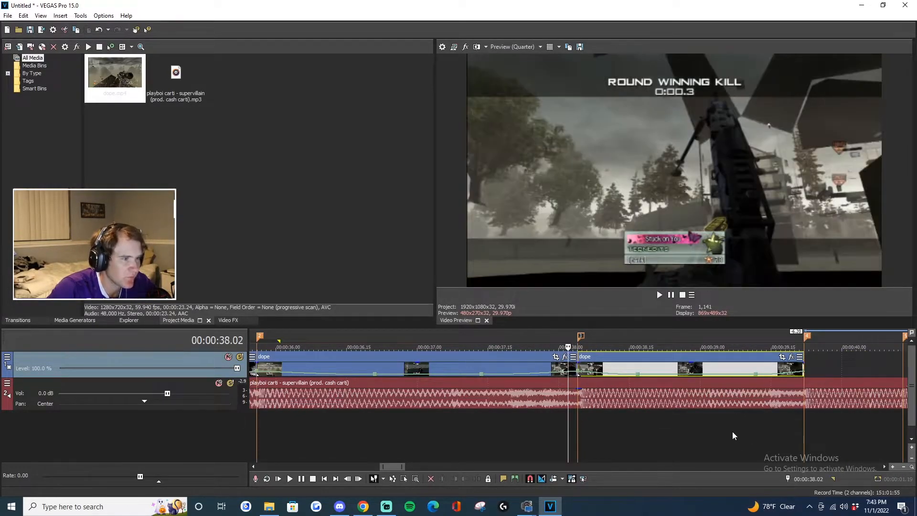
key("Right")
key("Left")
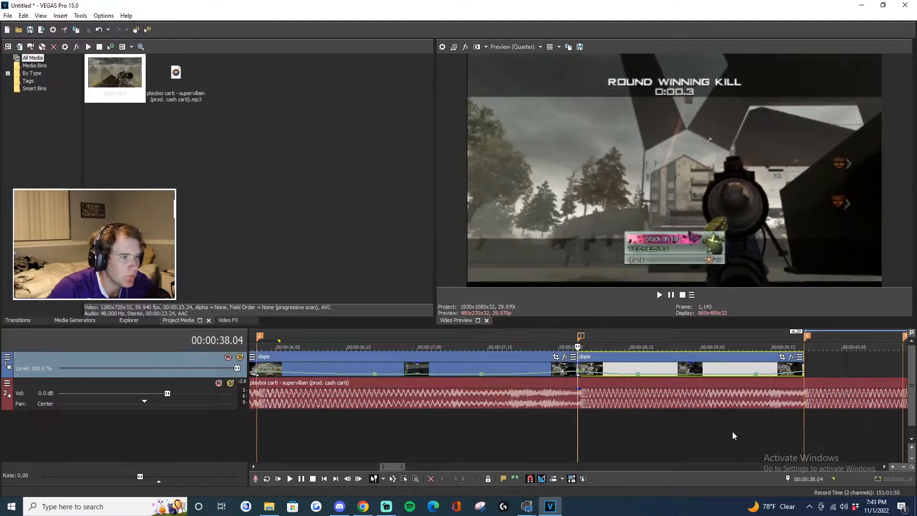
key("Right")
key("Left")
key("Right")
key("Left")
key("Right")
key("Right")
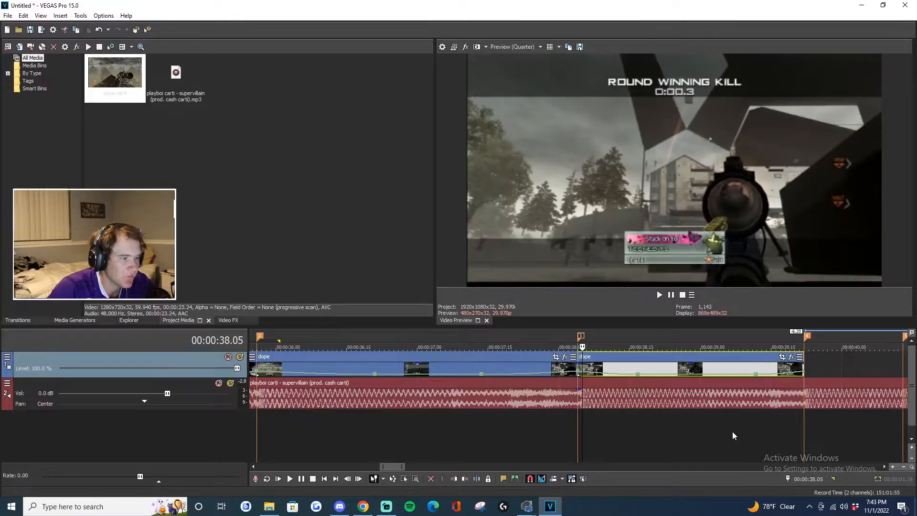
key("Left")
key("Left")
key("Left")
scroll(573, 393, "down", 1)
scroll(497, 344, "up", 1)
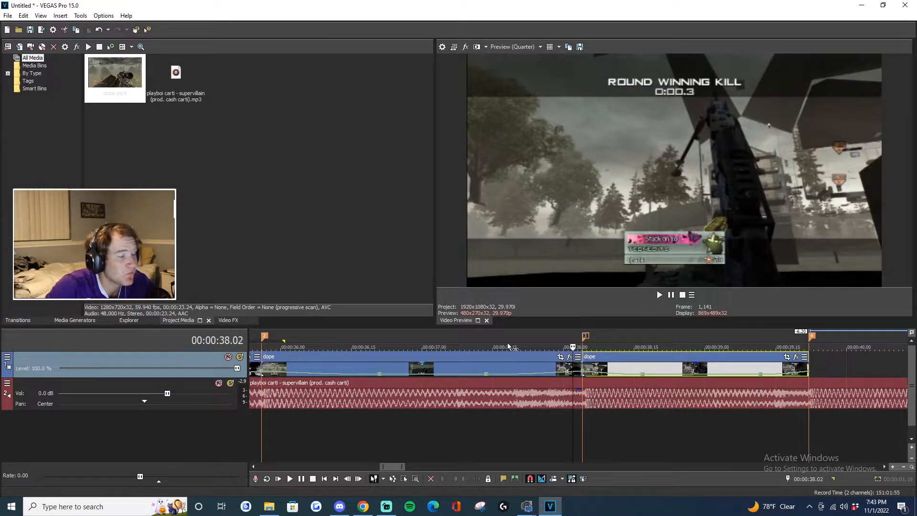
- Move the second clip's first slow velocity point slightly earlier and set it to 50% forward velocity
scroll(508, 341, "down", 1)
left_click_drag(427, 375, 413, 375)
right_click(413, 374)
left_click(415, 363)
right_click(414, 374)
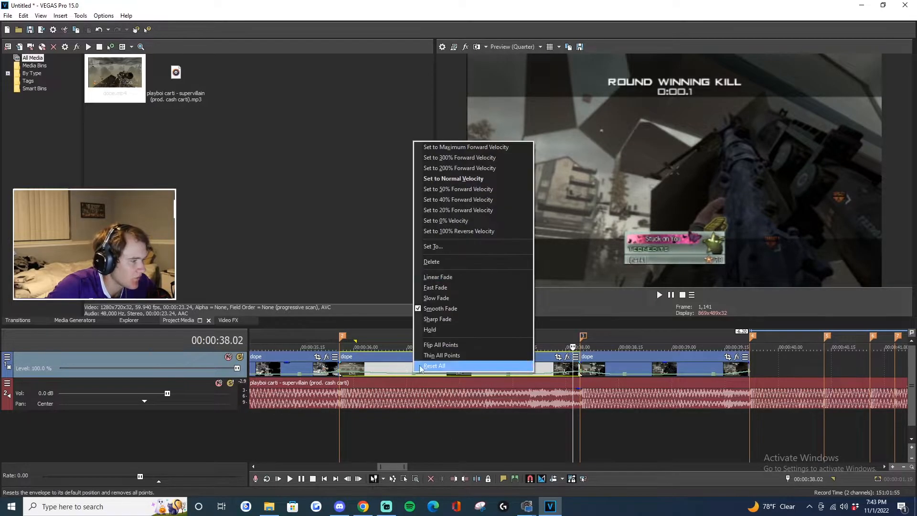
left_click(466, 190)
- Select a time range covering all three clips and play it to check the velocity ramps against the music
key("Right")
key("Right")
key("Right")
key("Right")
key("Right")
key("Right")
scroll(712, 371, "down", 2)
left_click_drag(367, 340, 663, 340)
key("space")
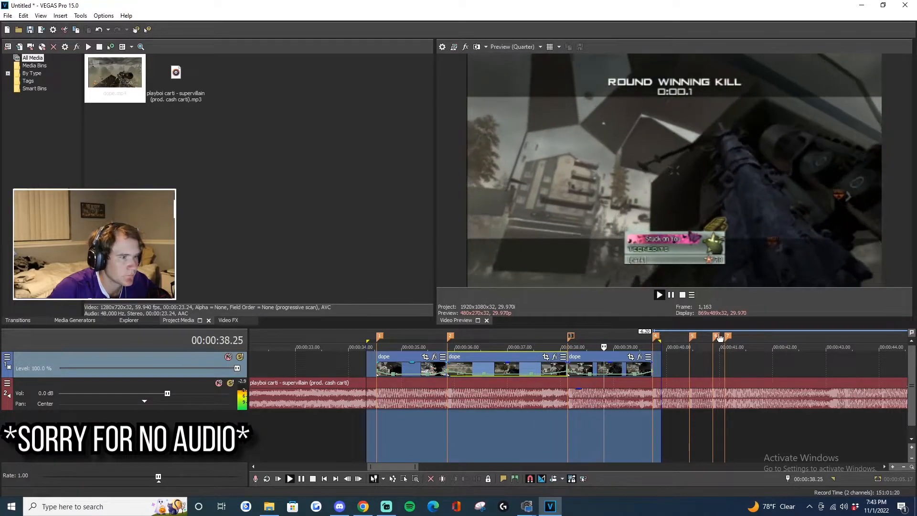
left_click(571, 337)
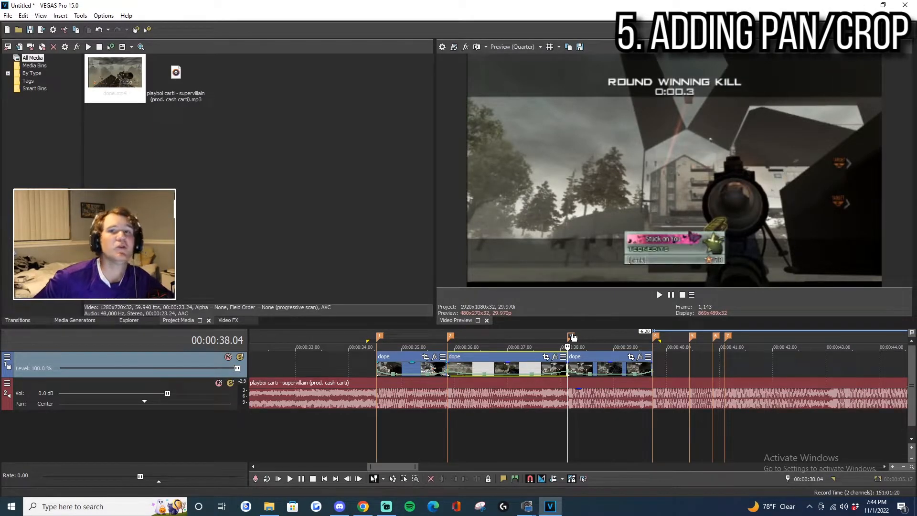
- Open Event Pan/Crop for the first clip and shrink the starting frame to about 1,218 × 685
left_click(379, 337)
scroll(380, 339, "up", 3)
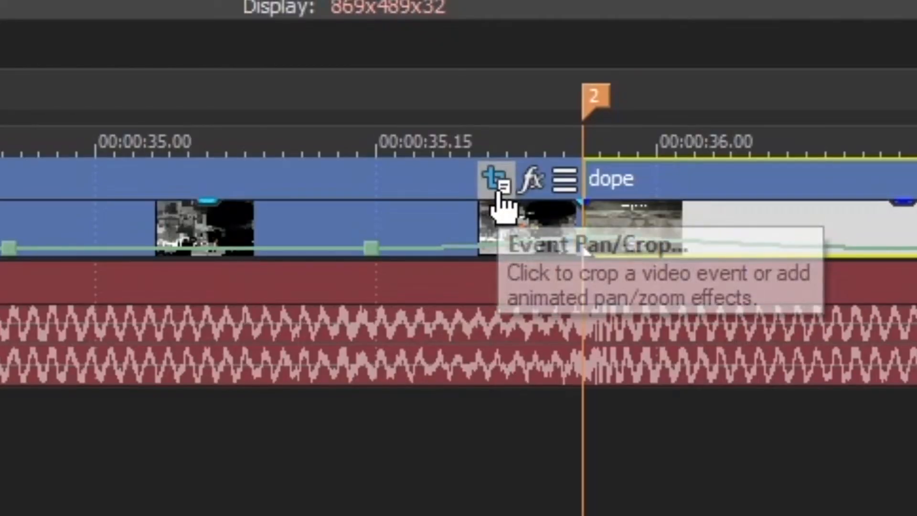
left_click(496, 181)
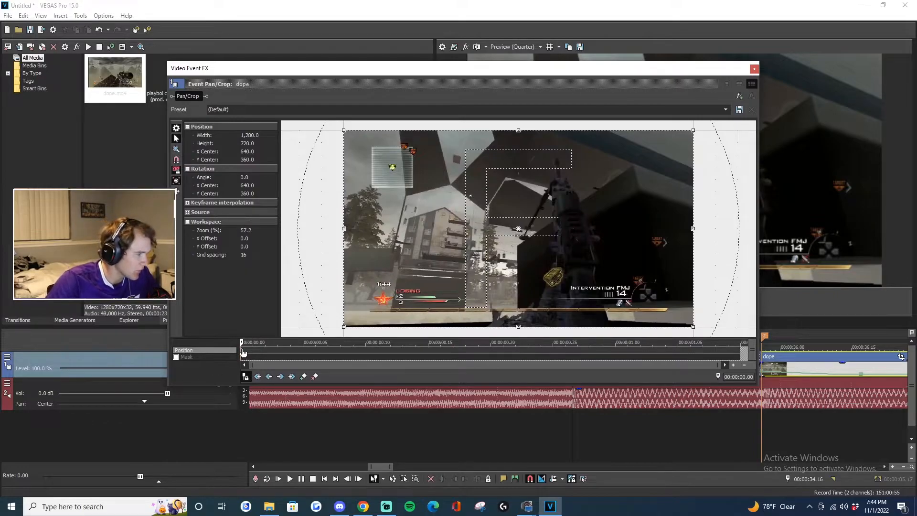
left_click_drag(689, 134, 679, 143)
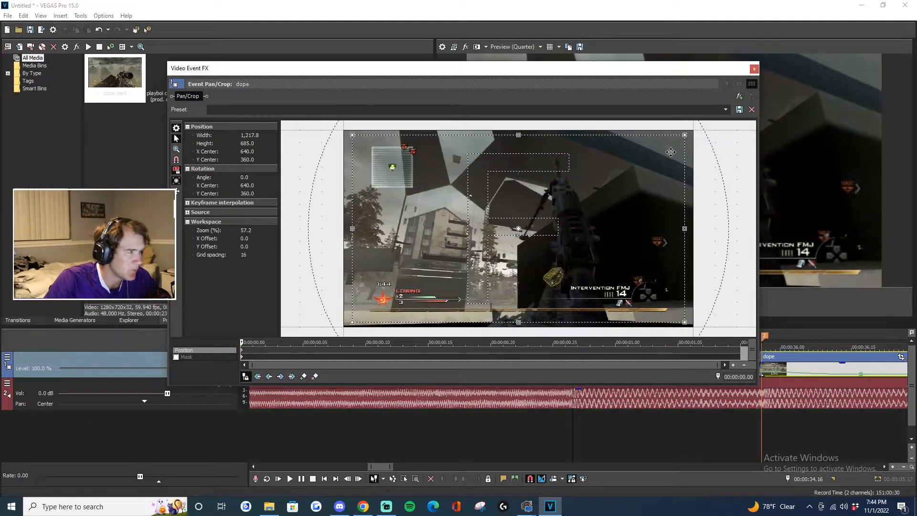
- Add shake keyframes to the first clip's crop, rotated about 1.4° at 00:00:00.02 and about -2.0° at 00:00:00.04
left_click(266, 354)
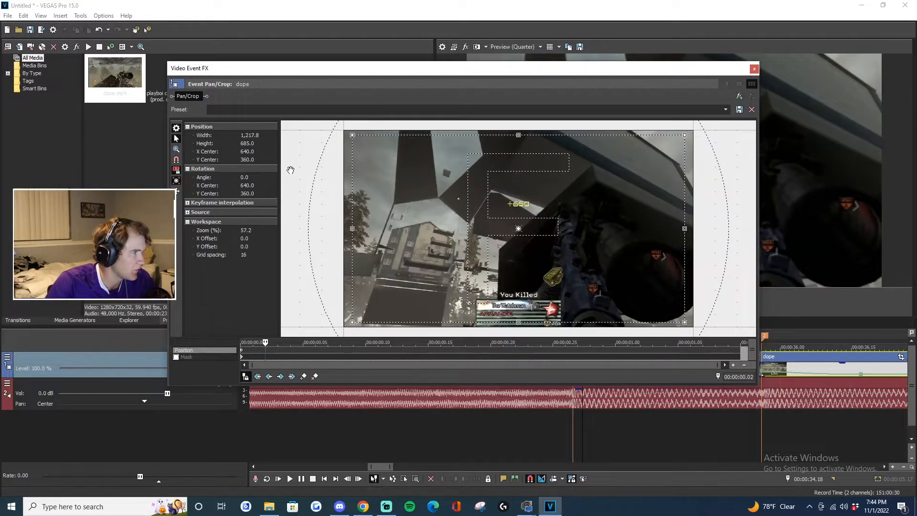
left_click_drag(367, 125, 370, 123)
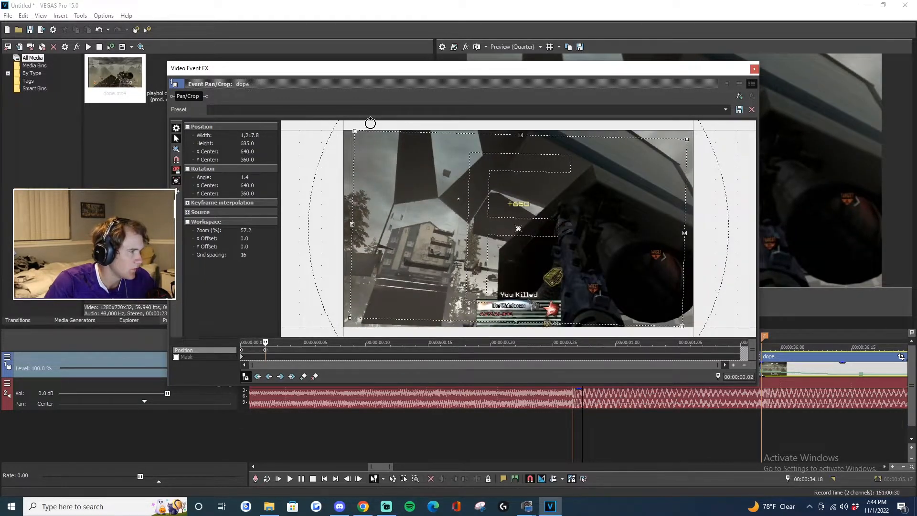
left_click_drag(271, 353, 291, 359)
left_click_drag(423, 123, 417, 124)
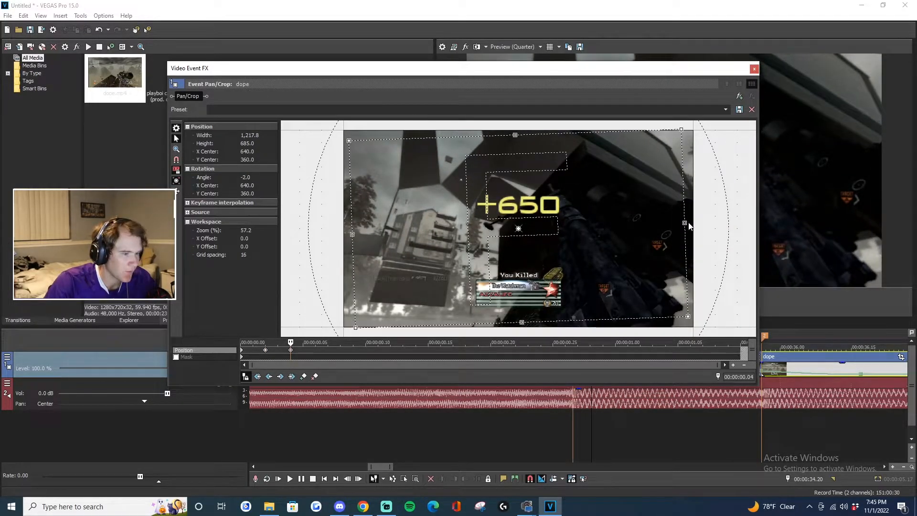
- Restore the first clip's crop to its full frame at the last keyframe position and close the Pan/Crop window
key("End")
right_click(611, 241)
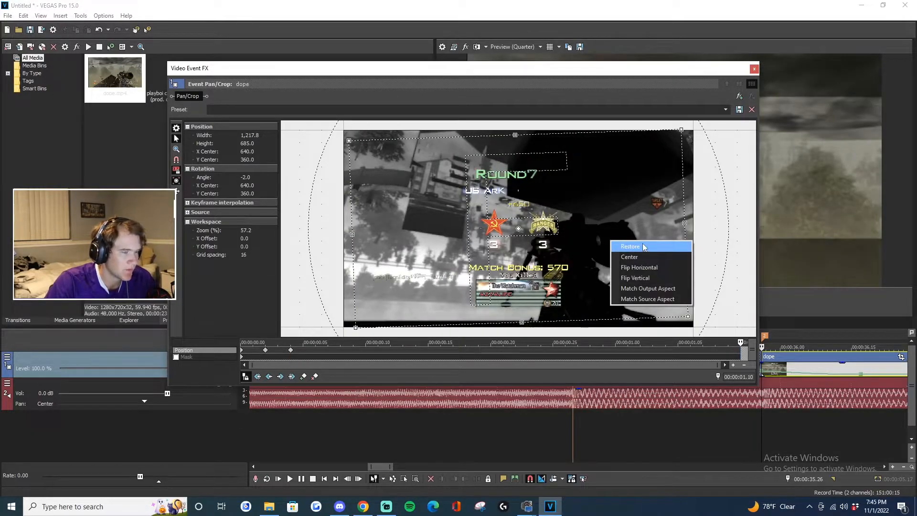
left_click(643, 247)
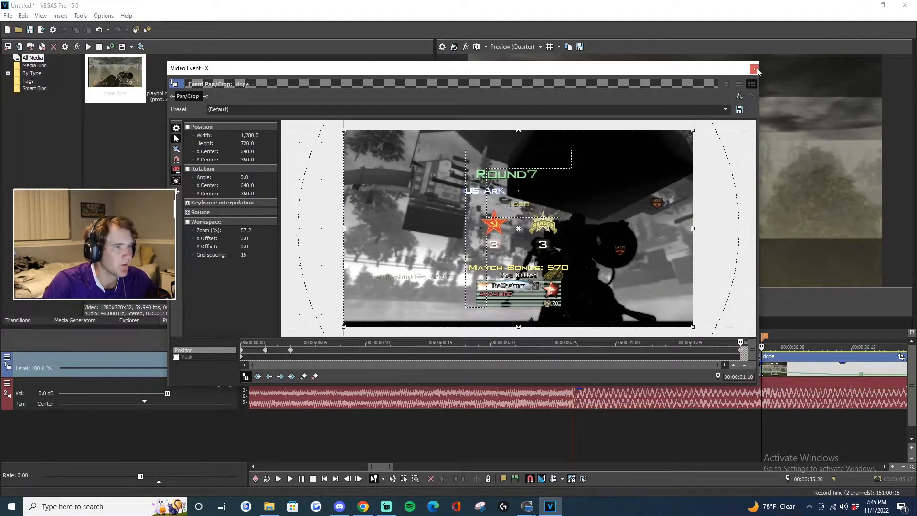
left_click(754, 68)
- Open Event Pan/Crop for the second clip and shrink the starting frame to about 1,217 × 685
right_click(616, 356)
left_click(647, 89)
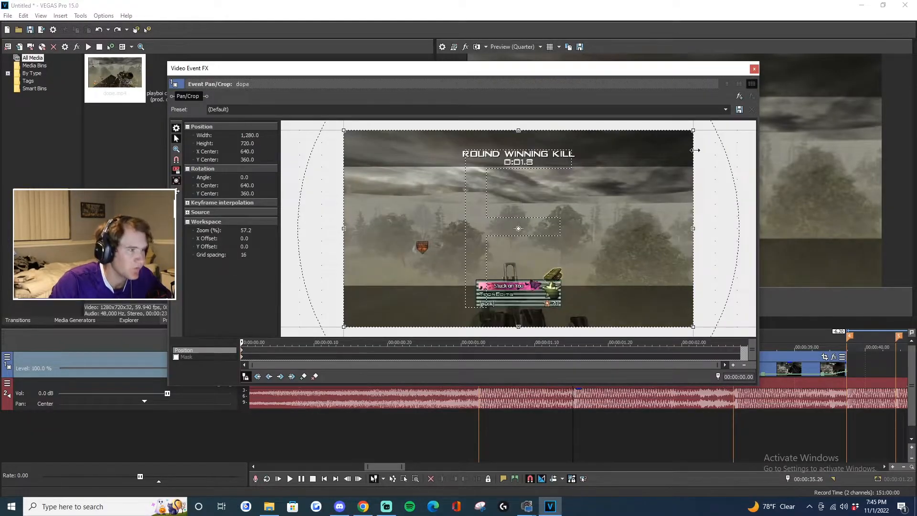
left_click_drag(690, 133, 684, 134)
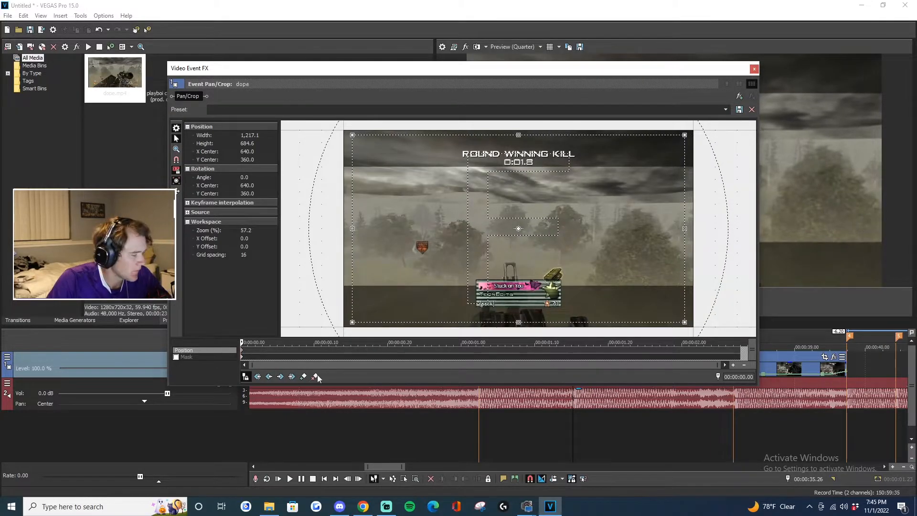
- Rotate the second clip's crop frame about 1.3° at 00:00:00.03
key("Right")
key("Right")
key("Right")
left_click_drag(420, 122, 423, 123)
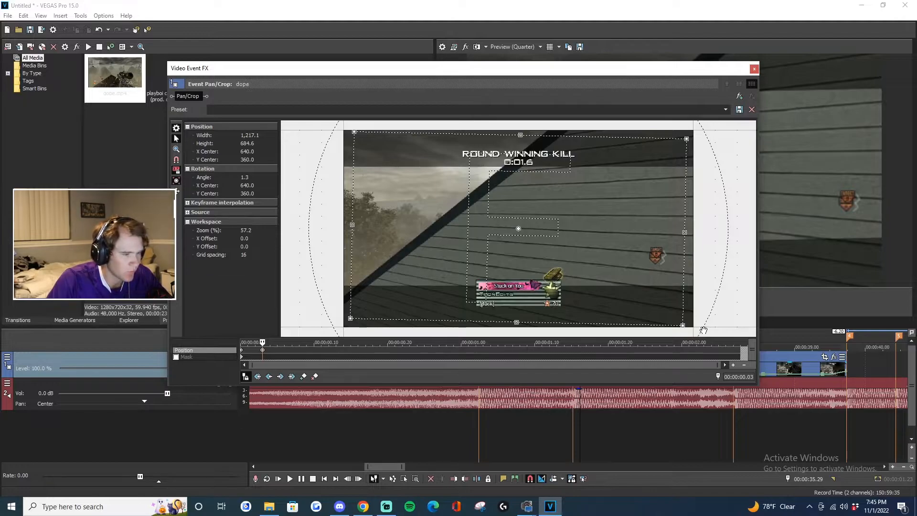
- Restore the second clip's crop to its full frame at 00:00:02.08 and close the Pan/Crop window
key("End")
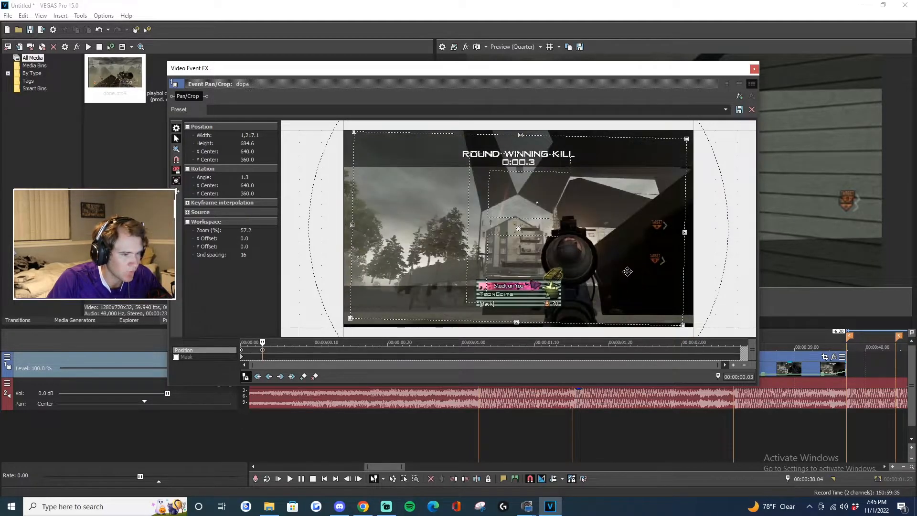
right_click(642, 281)
left_click(665, 287)
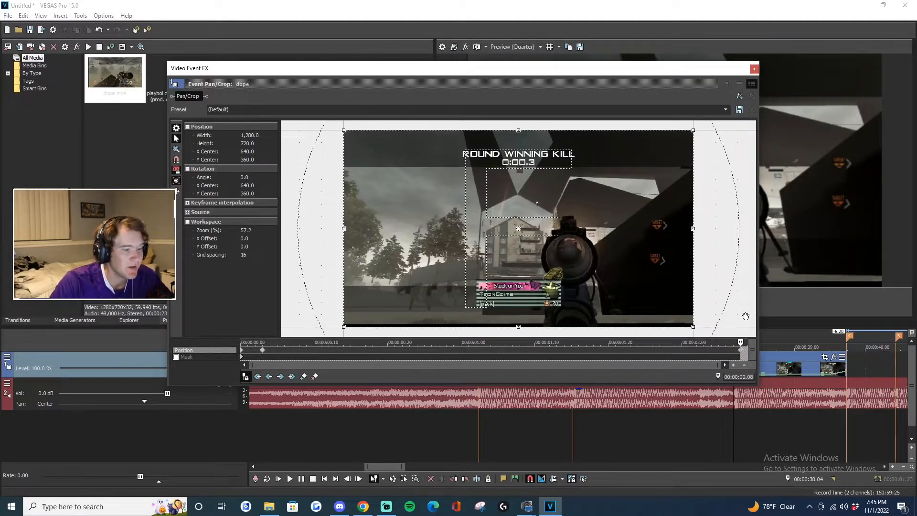
left_click(755, 69)
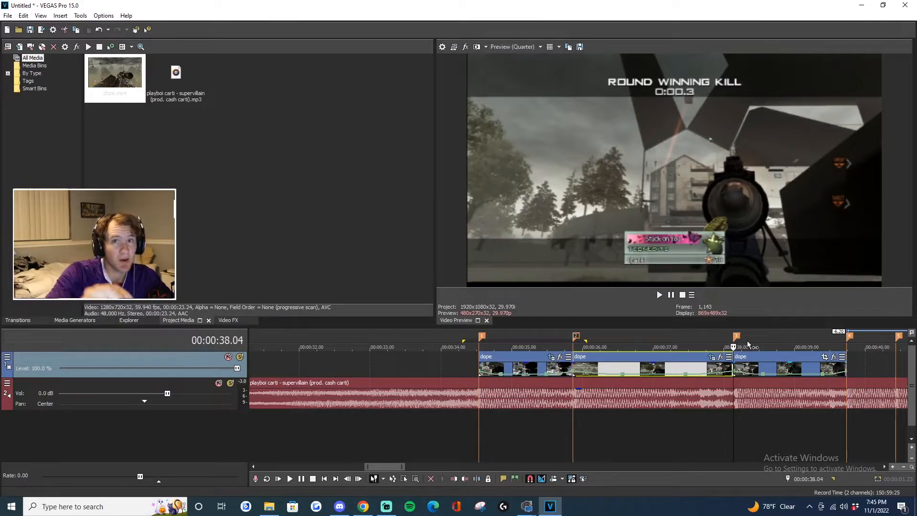
- Open the third clip's event effects window
left_click(833, 357)
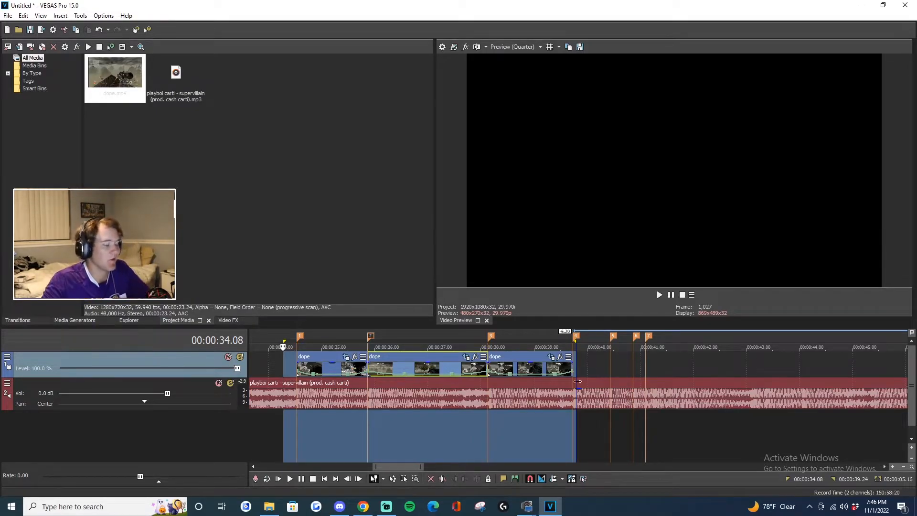
- Place the cursor at the first clip's start and add three empty audio tracks for the gun sounds
left_click(297, 424)
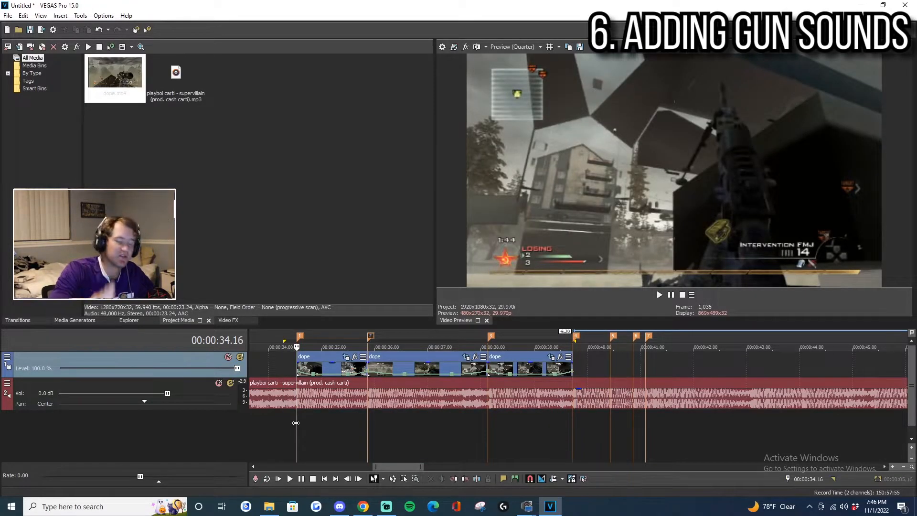
key("ctrl+q")
key("ctrl+q")
key("ctrl+q")
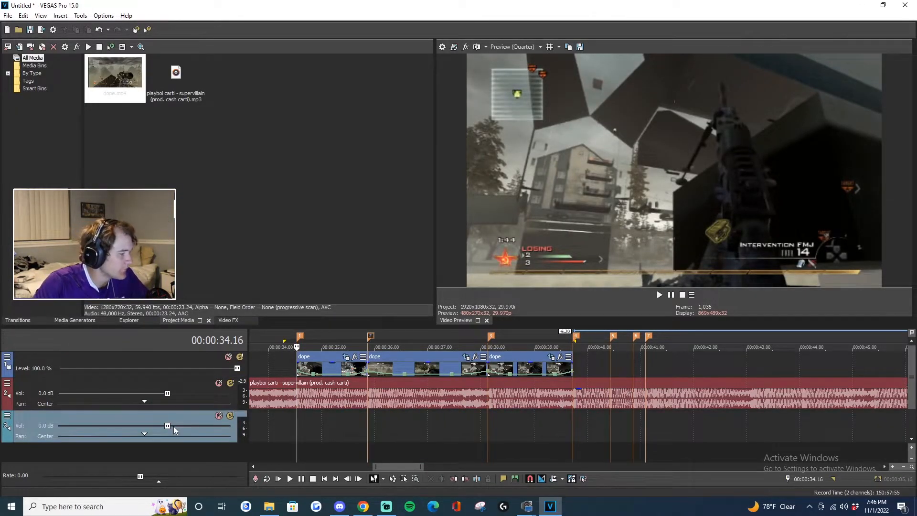
- Place the "Intervention - raw" sound on audio track 3 at marker 1 and trim its silent start so the shot hits the marker
left_click(298, 373)
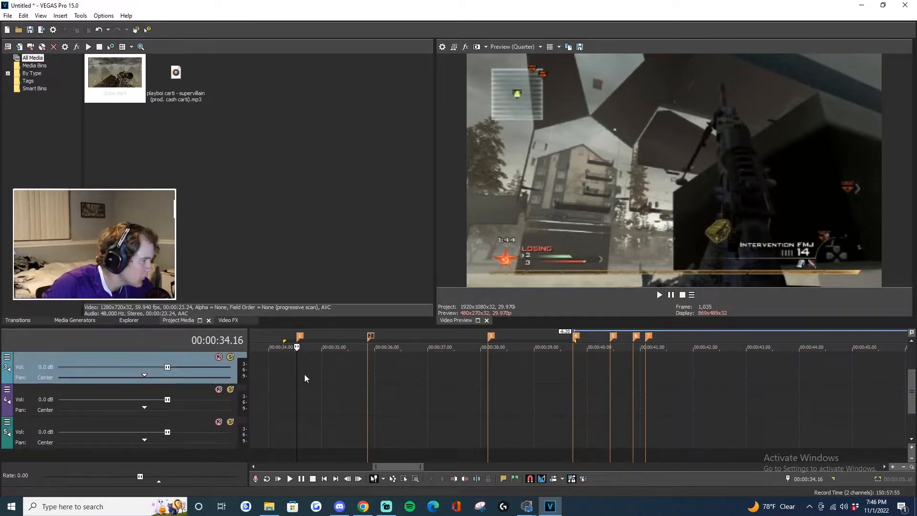
scroll(328, 368, "up", 2)
scroll(329, 369, "down", 1)
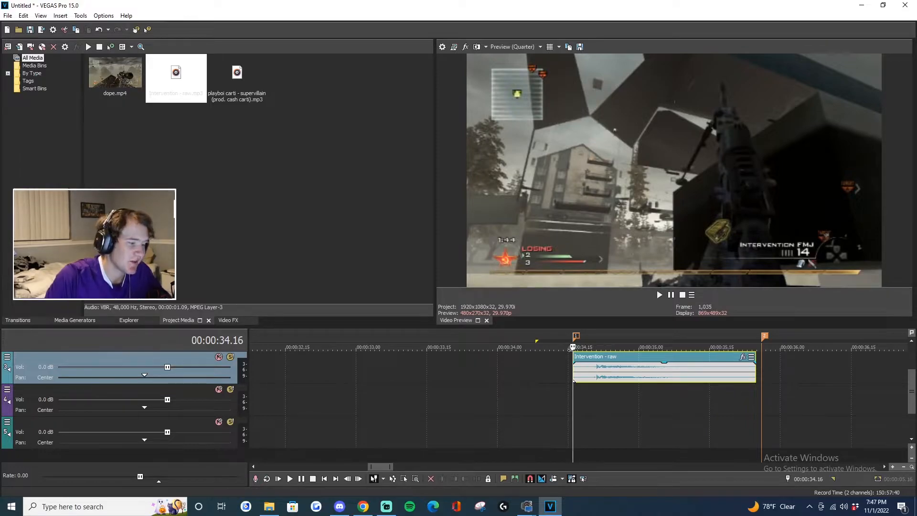
mouse_move(573, 357)
left_mouse_down()
mouse_move(594, 355)
mouse_move(578, 360)
left_mouse_up()
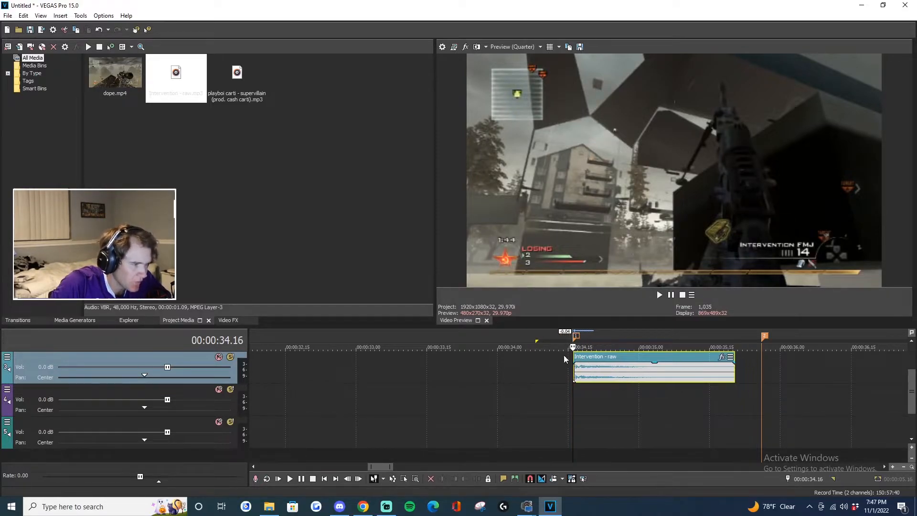
- Paste a copy of the "Intervention - raw" sound at marker 3 on track 3 and stretch it to 00:00:01.12
scroll(539, 360, "down", 4)
left_click(501, 361)
left_click(591, 377)
scroll(606, 381, "up", 3)
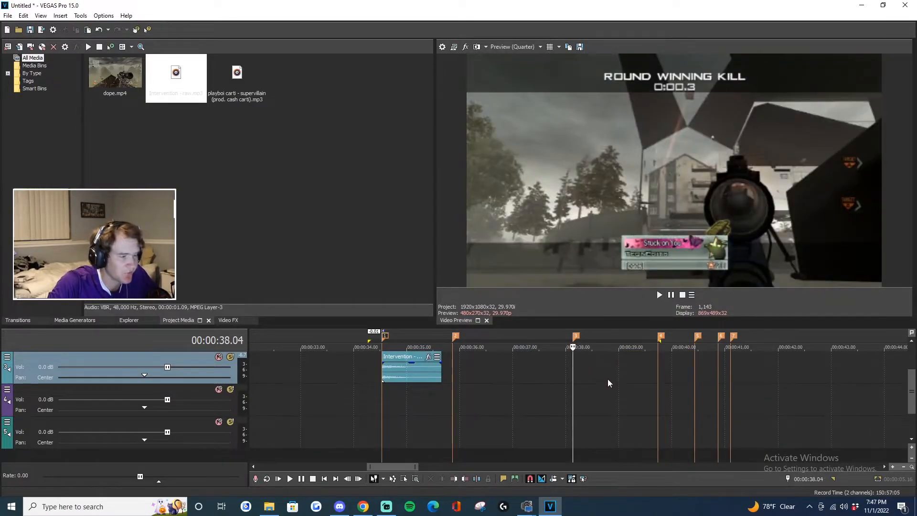
key("ctrl+v")
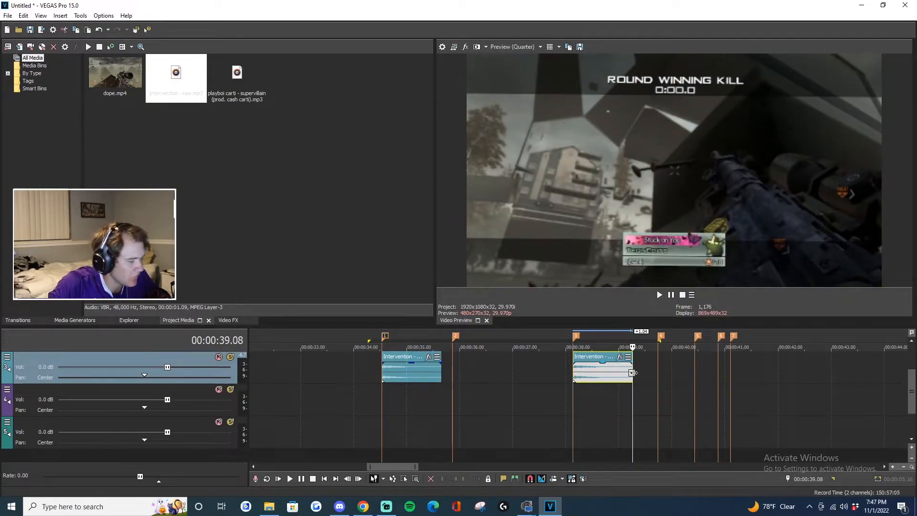
left_click_drag(633, 372, 648, 371)
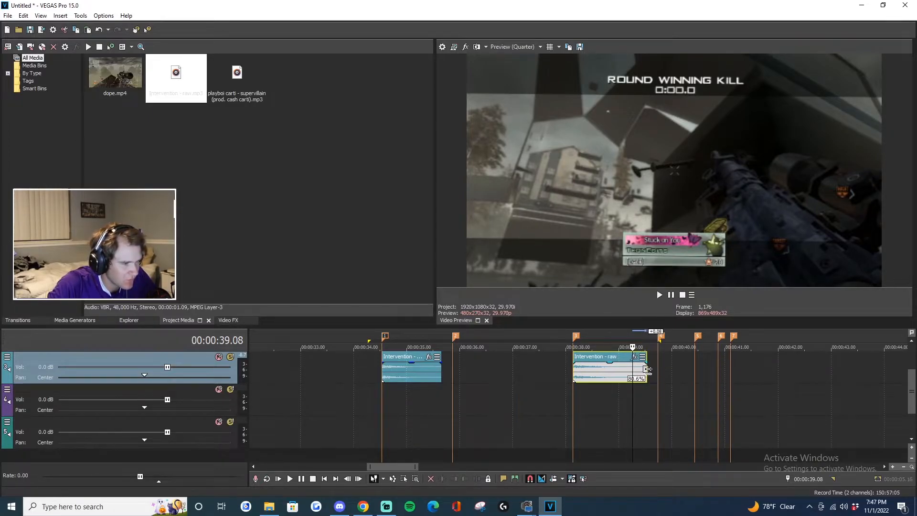
- Lock the stretched gun sound's pitch change to its stretch and play the edit from just before marker 1
right_click(607, 362)
left_click(652, 354)
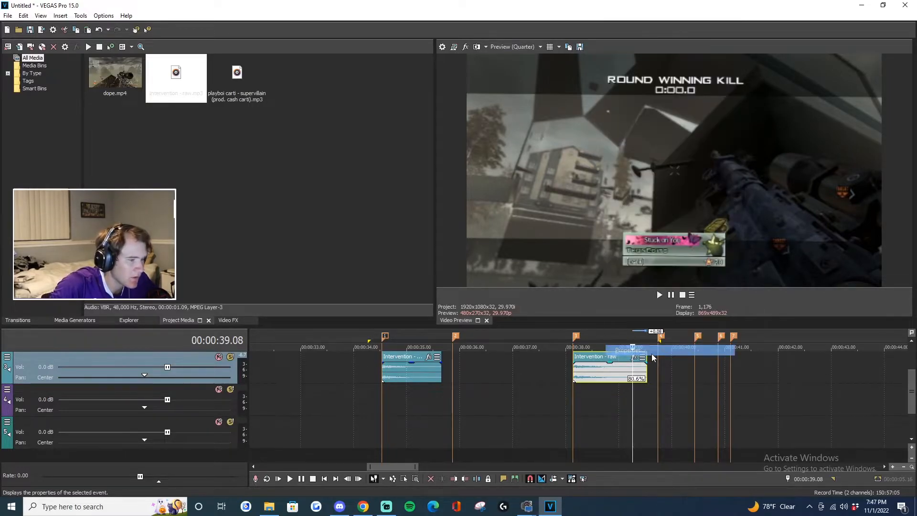
left_click(462, 254)
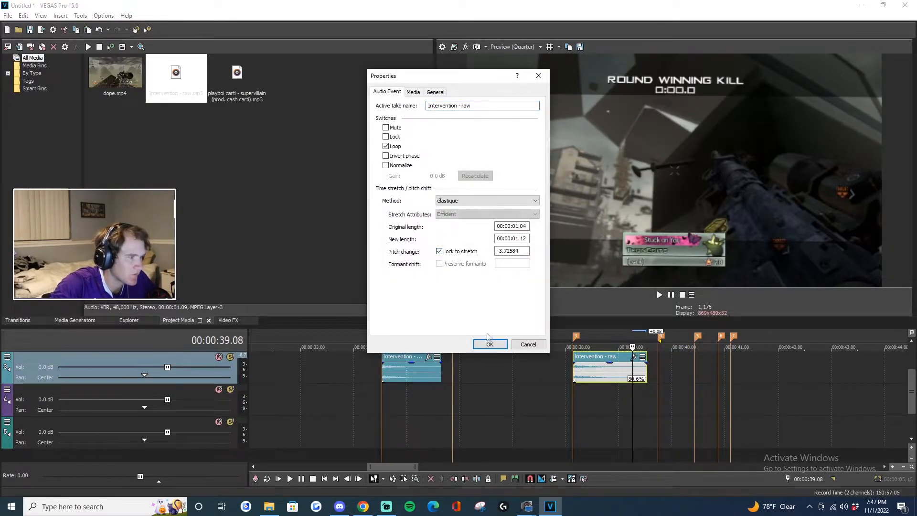
left_click(490, 344)
left_click(362, 377)
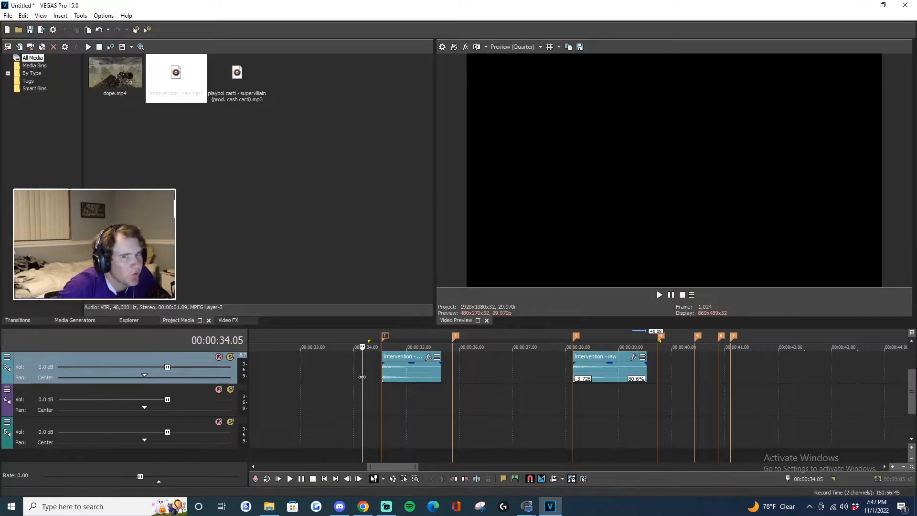
key("space")
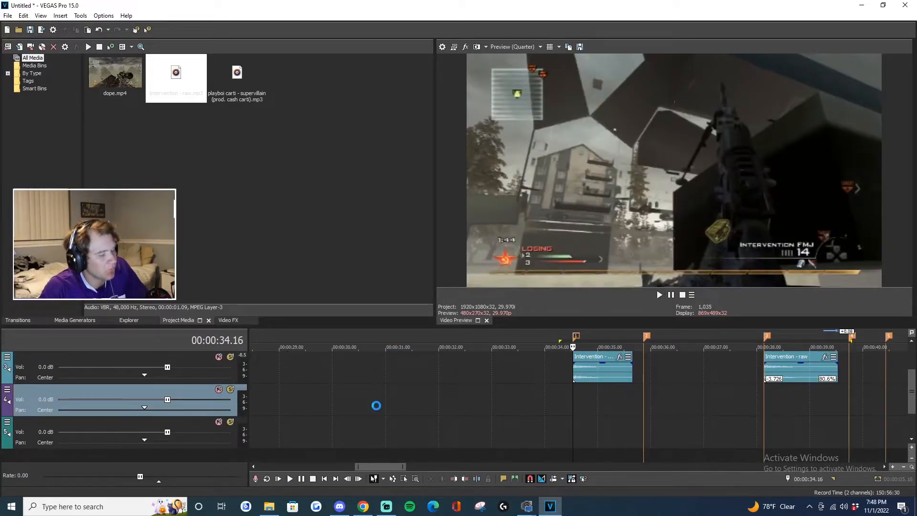
- Browse the Editing Pack folder and add "bass explo #1.mp3" to track 4 at marker 1
key("ctrl+o")
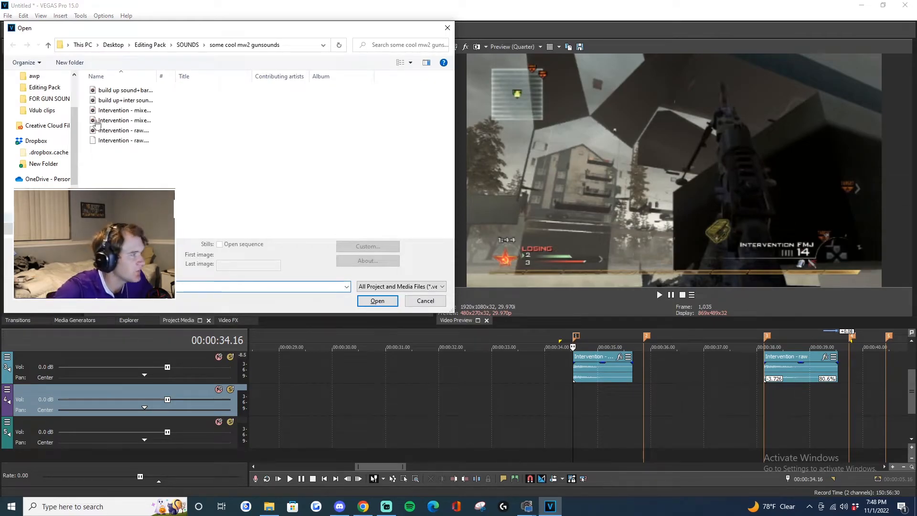
left_click(150, 45)
scroll(284, 164, "down", 3)
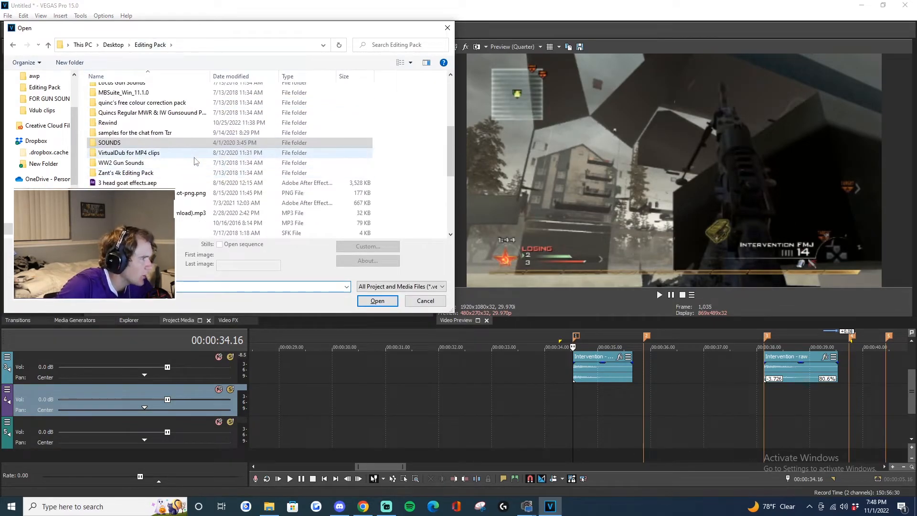
scroll(193, 150, "up", 2)
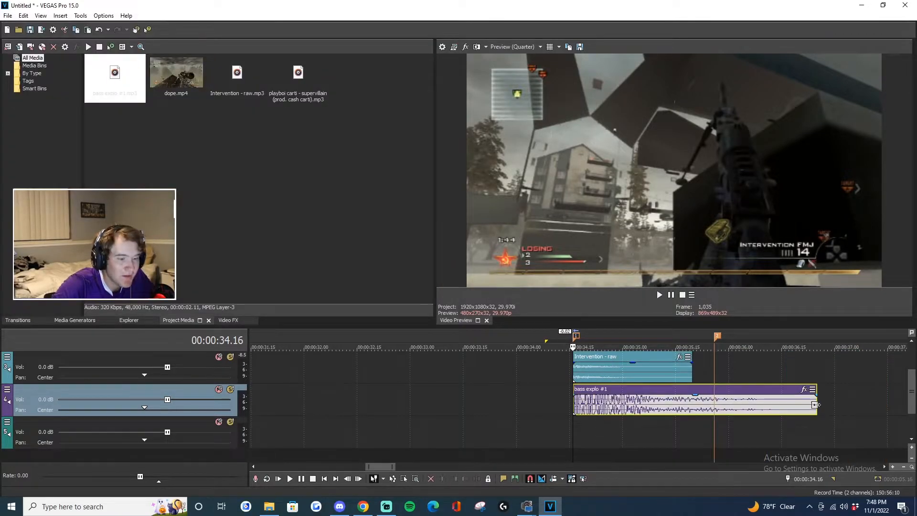
- Trim the bass sound to the gun sound's end, fade it out over its full length, lower its gain and preview it
left_click_drag(816, 405, 574, 397)
right_click(575, 397)
left_click(609, 431)
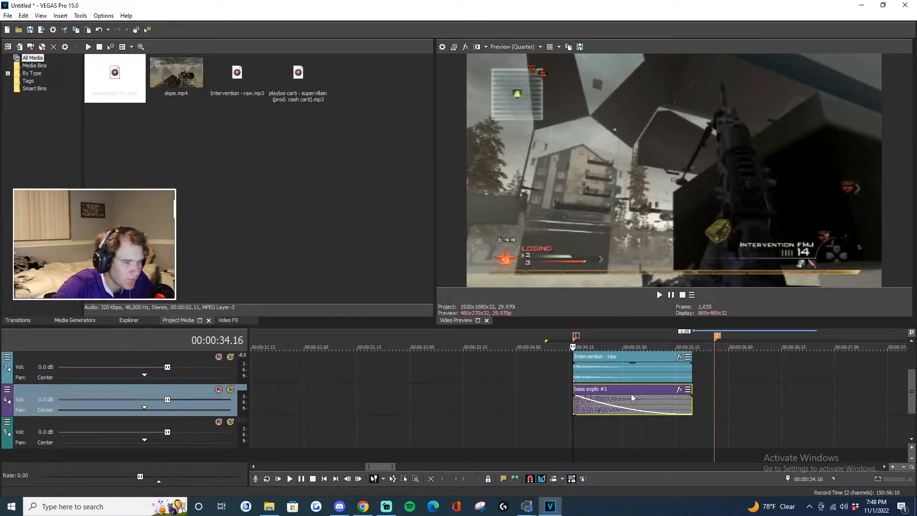
left_click_drag(632, 396, 632, 410)
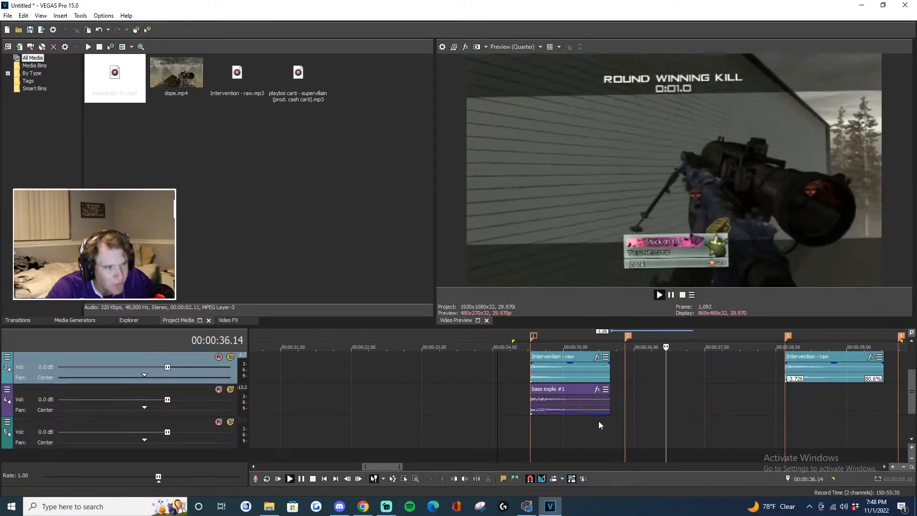
key("space")
- Copy the "bass explo #1" sound from marker 1 to marker 3 on track 4
left_click(562, 388)
key("ctrl+c")
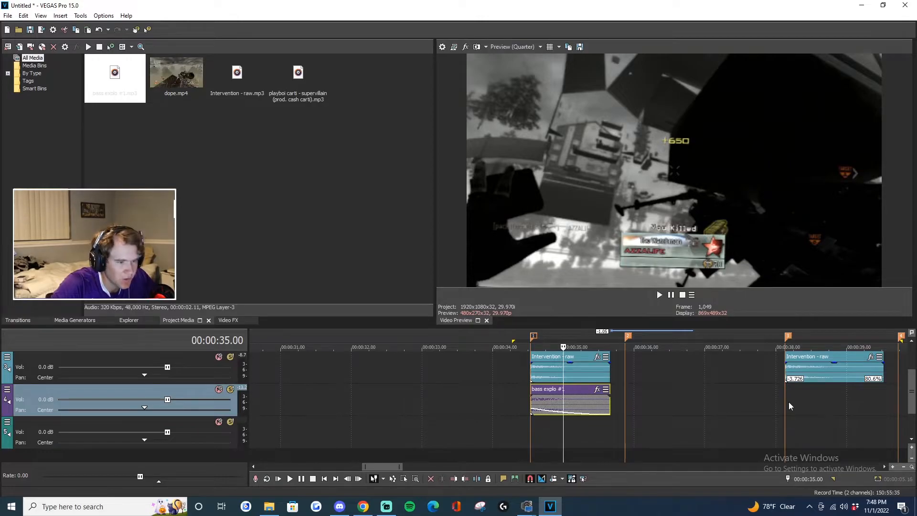
left_click(786, 400)
key("ctrl+v")
scroll(620, 389, "down", 1)
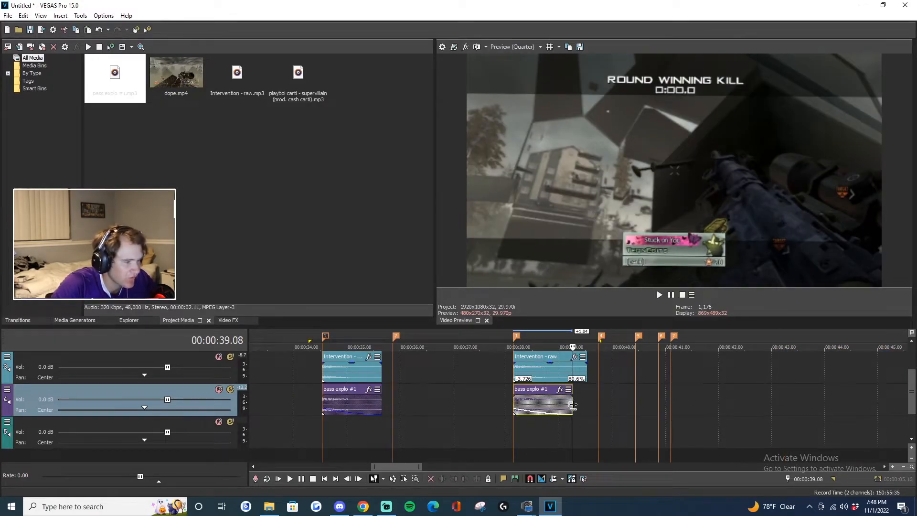
- Stretch the bass sound at marker 3 to the length of the gun sound above and lock its pitch to the stretch
left_click_drag(572, 405, 587, 405)
right_click(554, 389)
left_click(567, 381)
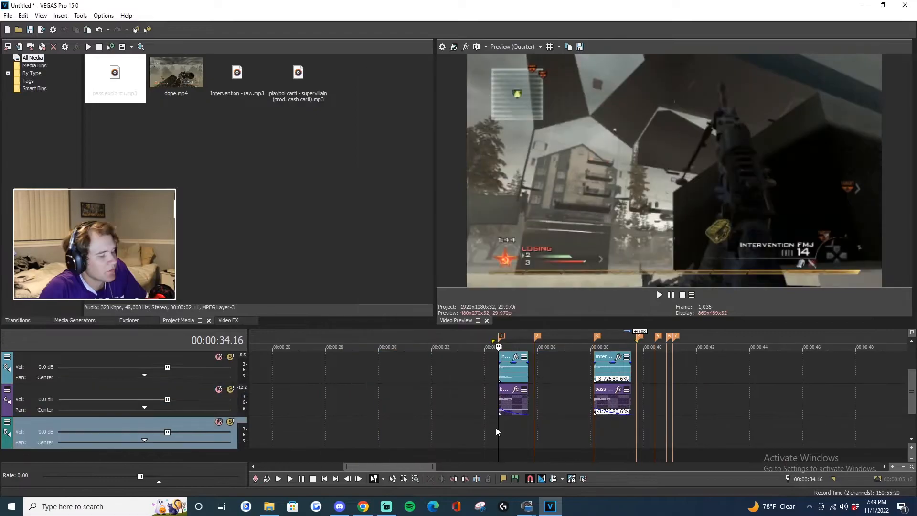
- Add the wooozzzh MP3 from FOR GUN SOUNDS to track 5, with one copy ending at marker 1 and another at marker 3
key("ctrl+o")
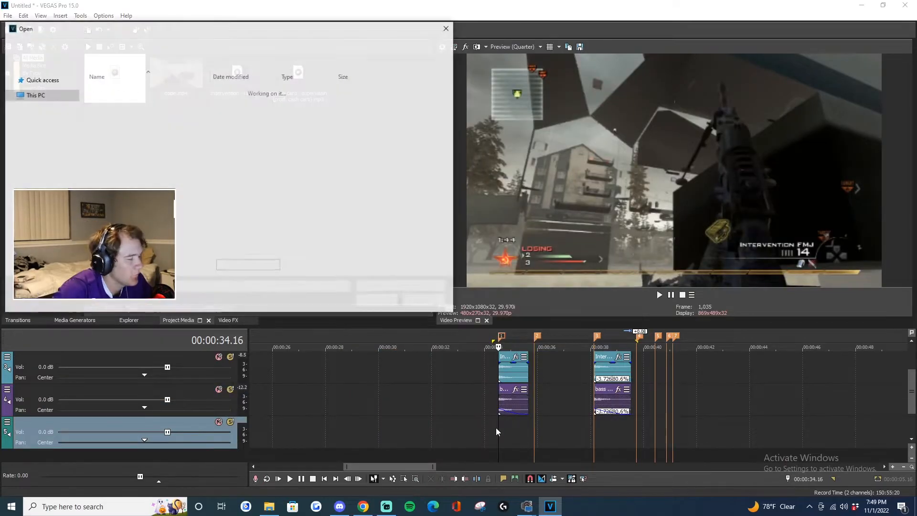
left_click(143, 110)
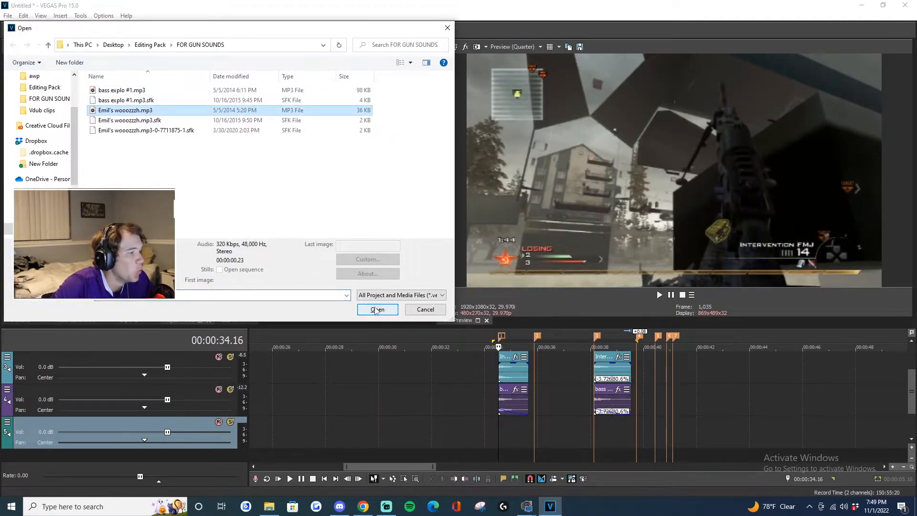
left_click(377, 309)
left_click_drag(506, 426, 494, 423)
left_click(499, 436)
scroll(549, 422, "up", 5)
left_click_drag(549, 421, 571, 434)
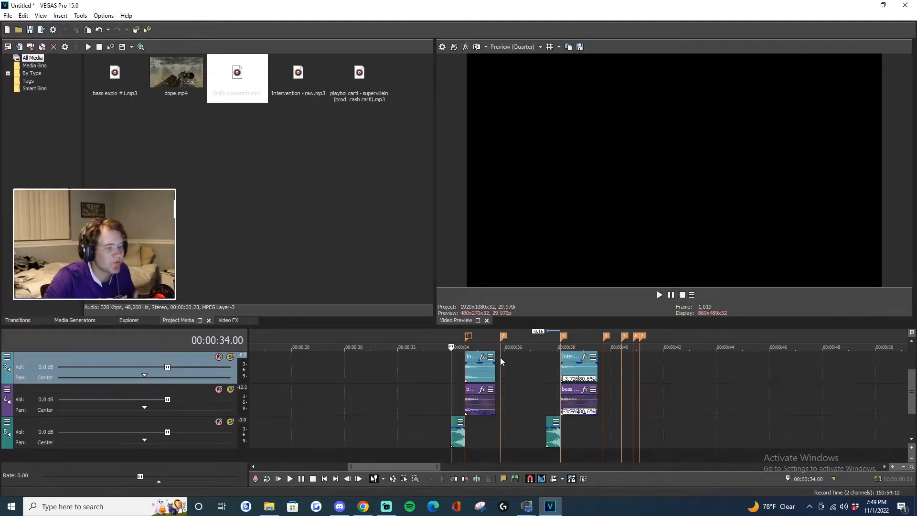
- Play back the edit from marker 1 to check the layered gun sounds against the clips and music
left_click(467, 381)
scroll(483, 391, "up", 2)
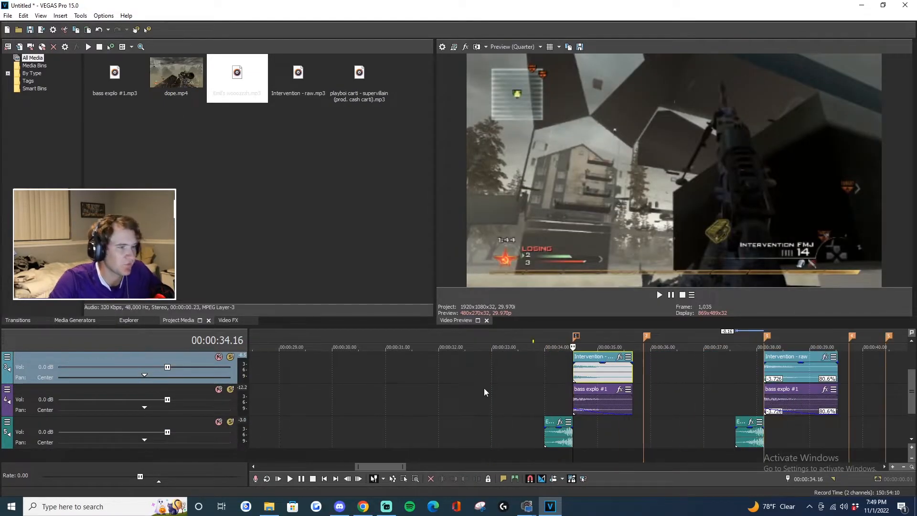
key("space")
key("space")
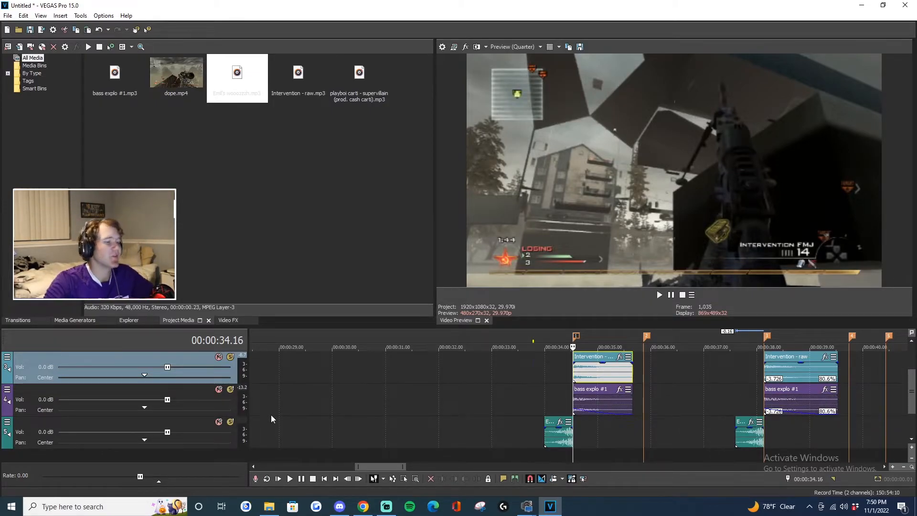
scroll(489, 425, "up", 3)
scroll(507, 411, "down", 6)
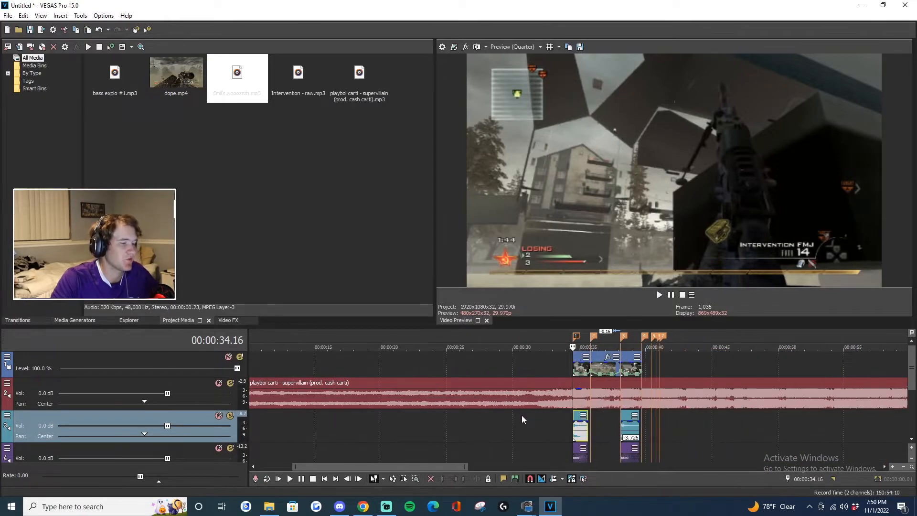
scroll(539, 432, "up", 7)
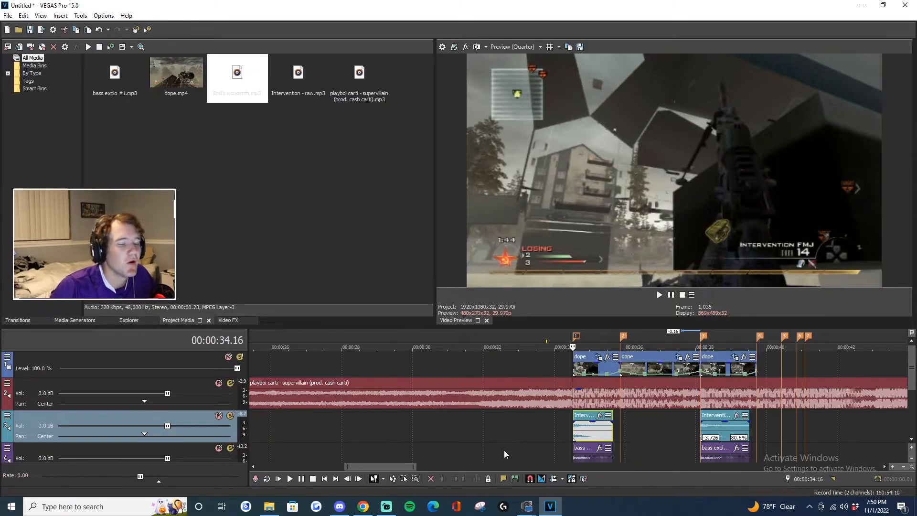
- Apply the default Magic Bullet Looks effect to the whole video track and open its look editor
left_click(74, 363)
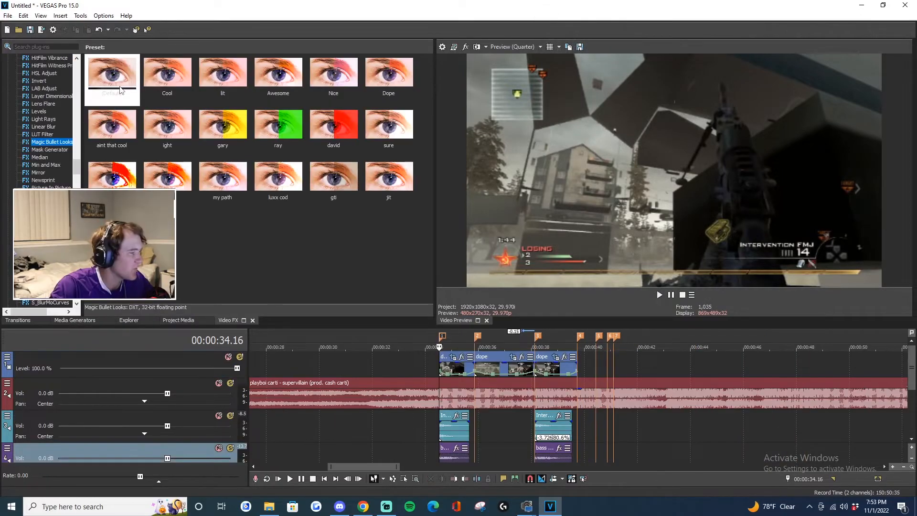
left_click(106, 82)
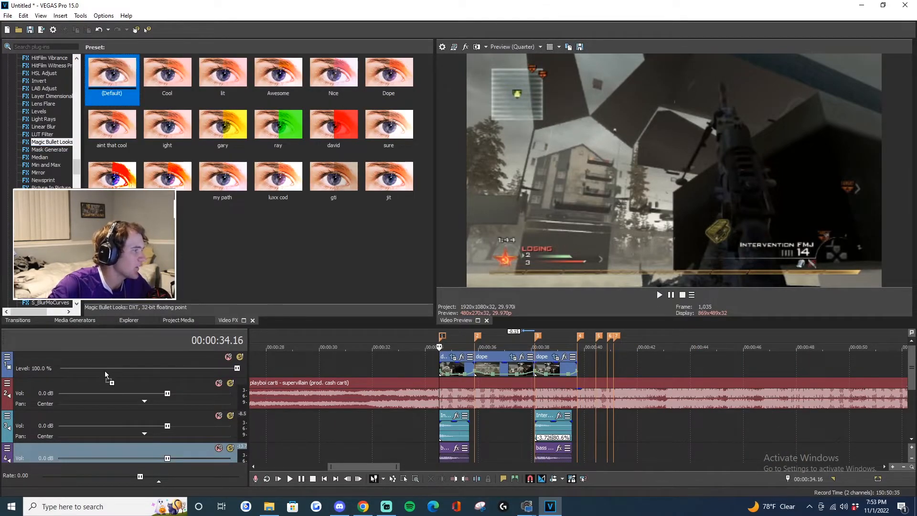
left_click_drag(110, 361, 109, 363)
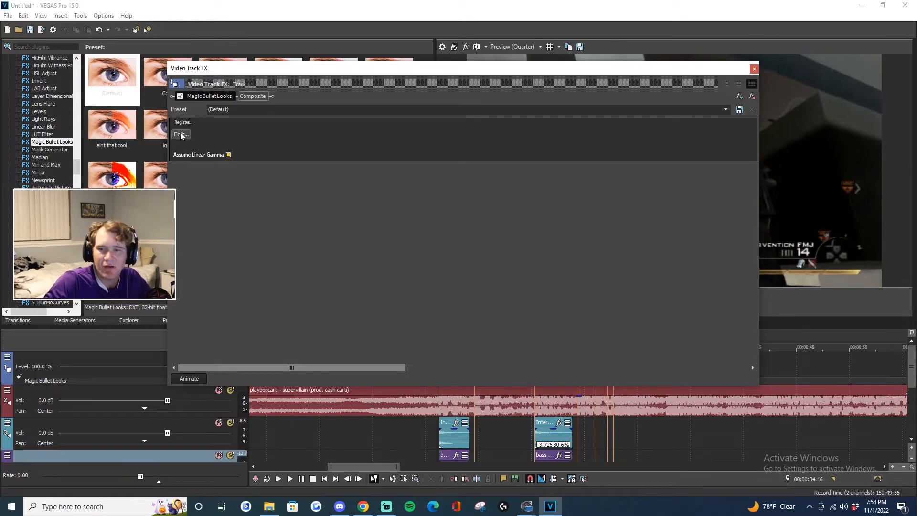
left_click(181, 134)
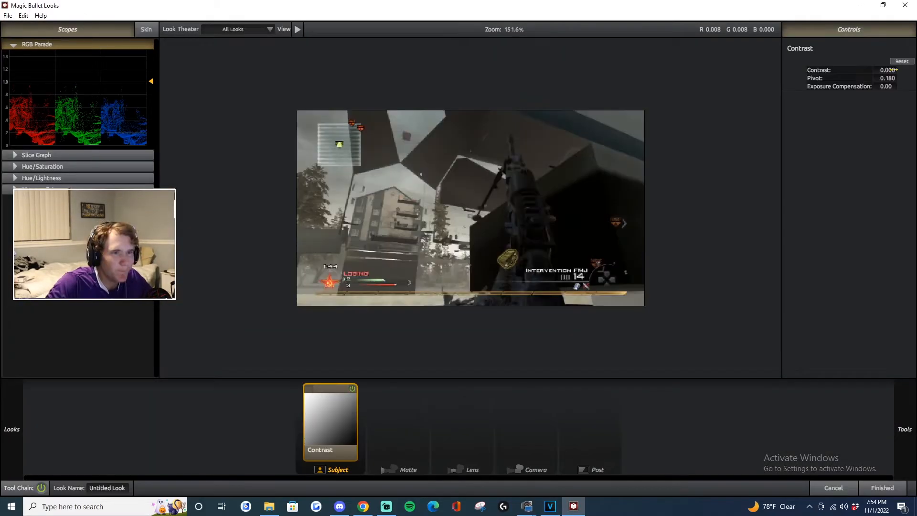
- Raise the look's Contrast to +0.170 and add a Saturation tool to the Subject stage
left_click_drag(885, 70, 891, 69)
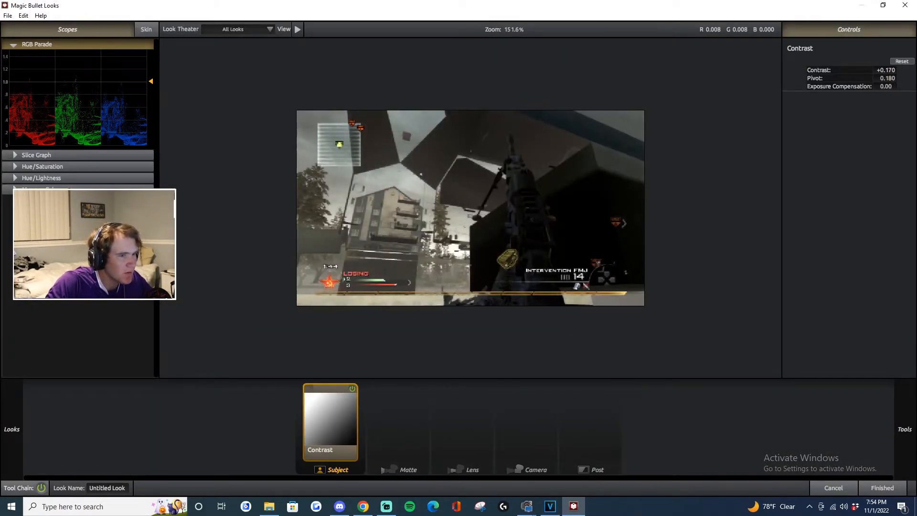
mouse_move(903, 397)
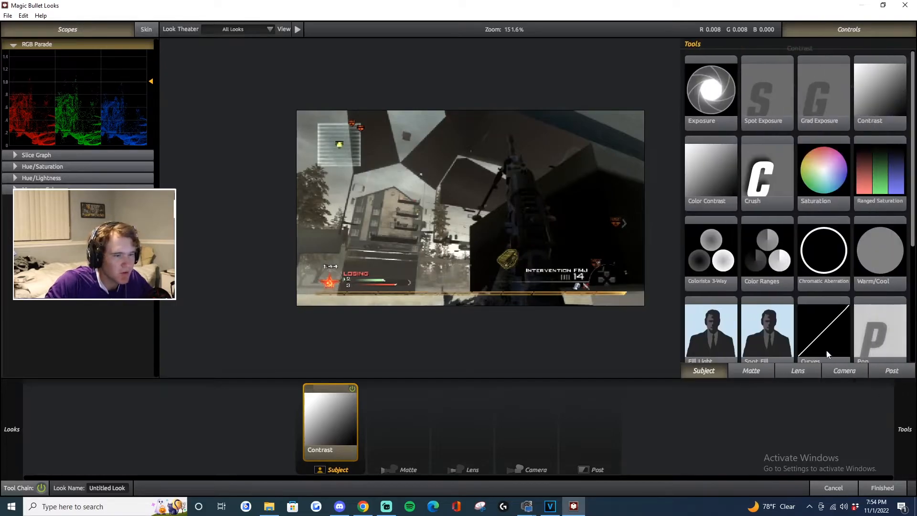
double_click(823, 196)
- Add Vignette, Edge Softness and a Color Contrast of R 1.220, G 0.891, B 0.889, and apply the finished look
mouse_move(902, 397)
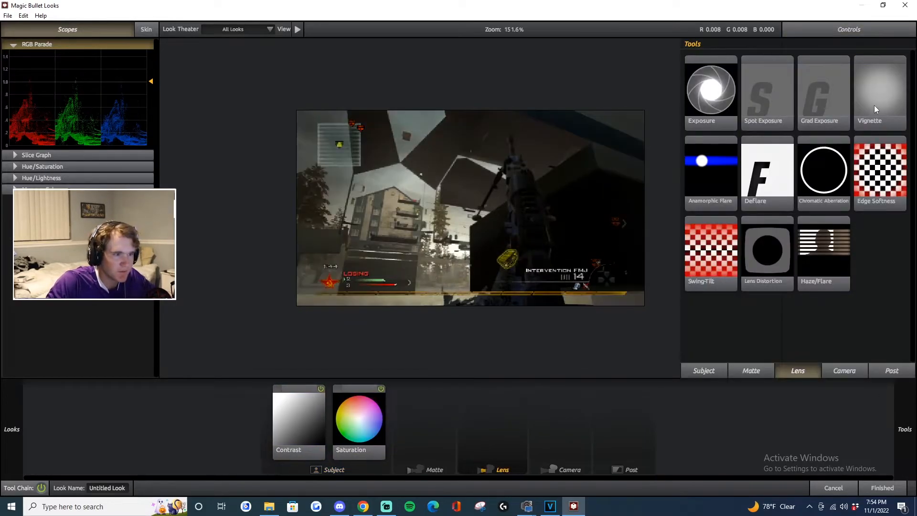
double_click(874, 105)
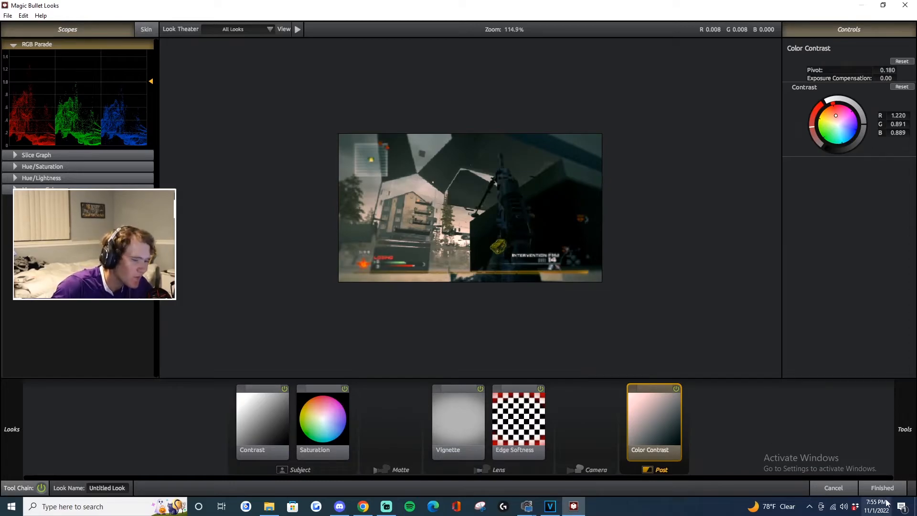
left_click(882, 488)
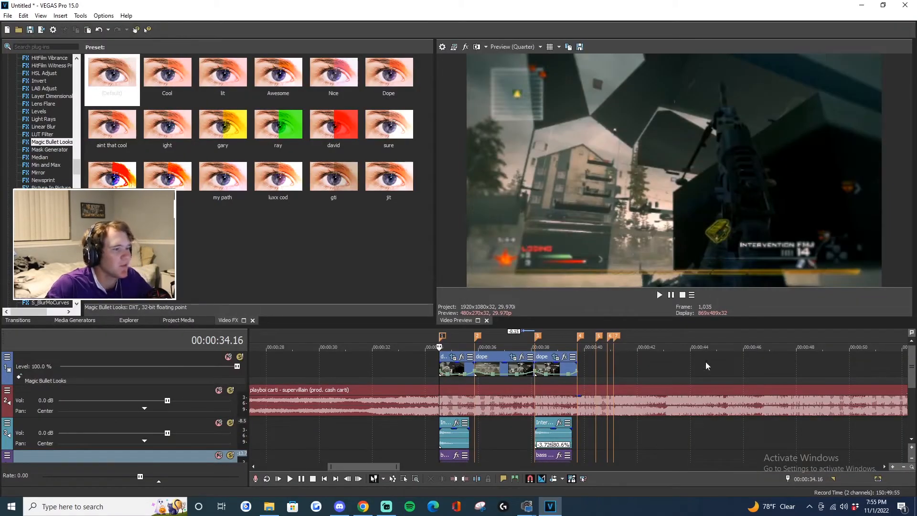
- Loop playback from just before marker 1 to marker 4 to check the color grade, returning to the first clip at marker 1
left_click_drag(558, 339, 759, 350)
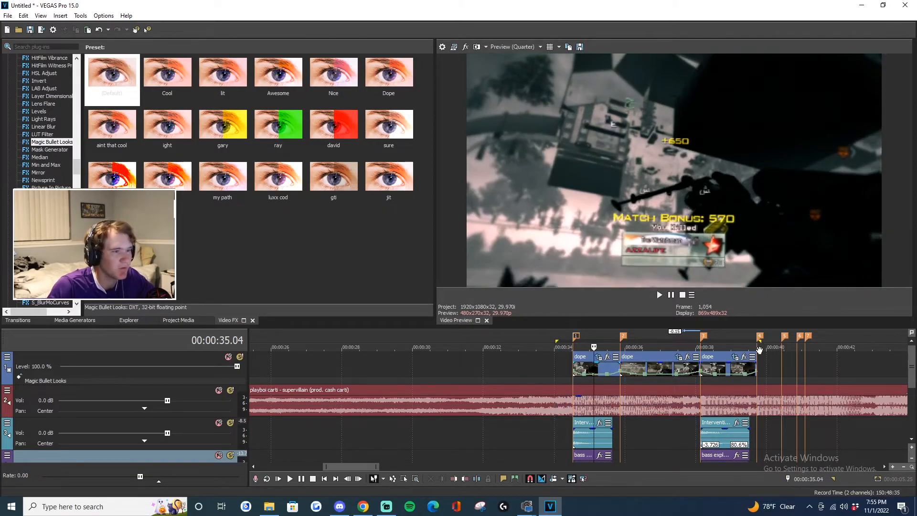
left_click(577, 336)
scroll(583, 335, "up", 1)
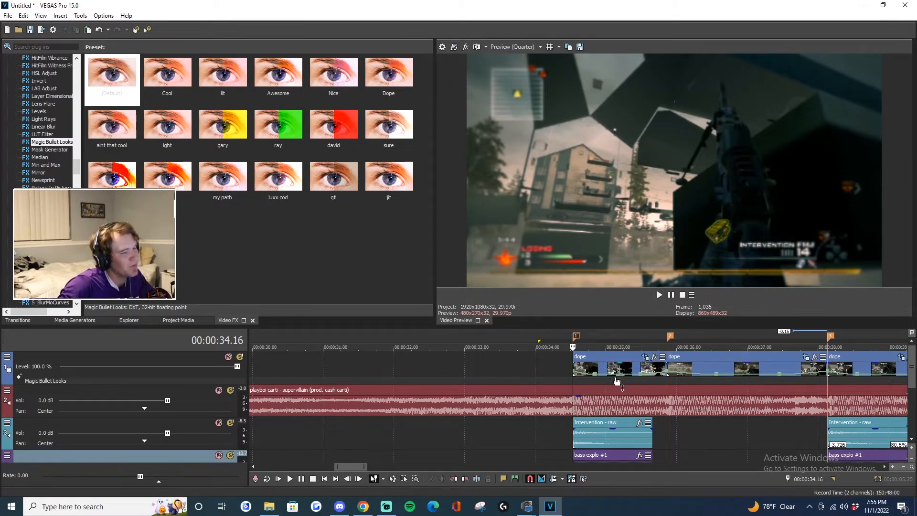
left_click(599, 361)
left_click(576, 337)
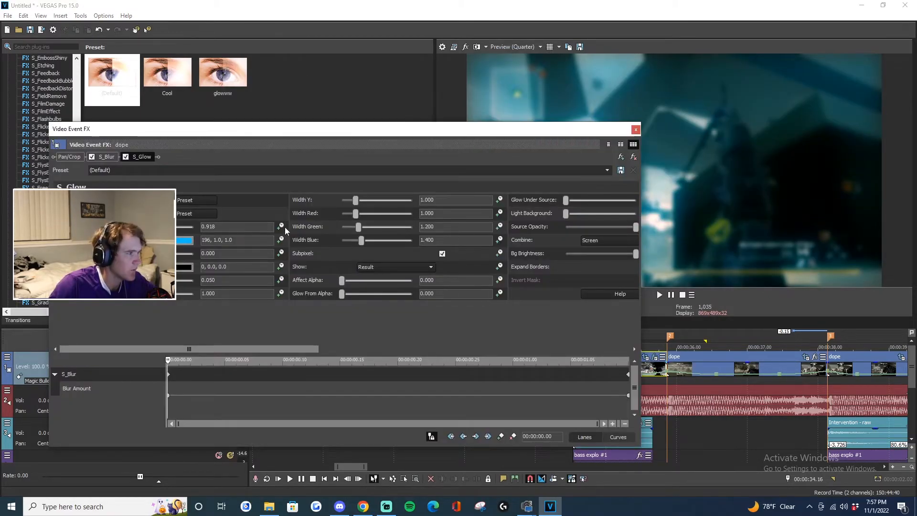
- Animate the S_Glow Brightness on the first clip, adding an end keyframe so the glow fades out by the clip's end
left_click(281, 226)
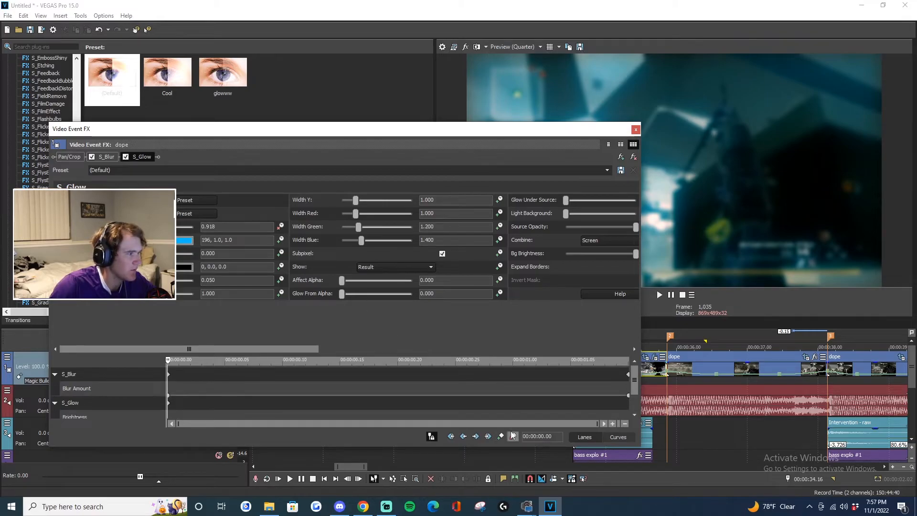
left_click(628, 402)
left_click(627, 410)
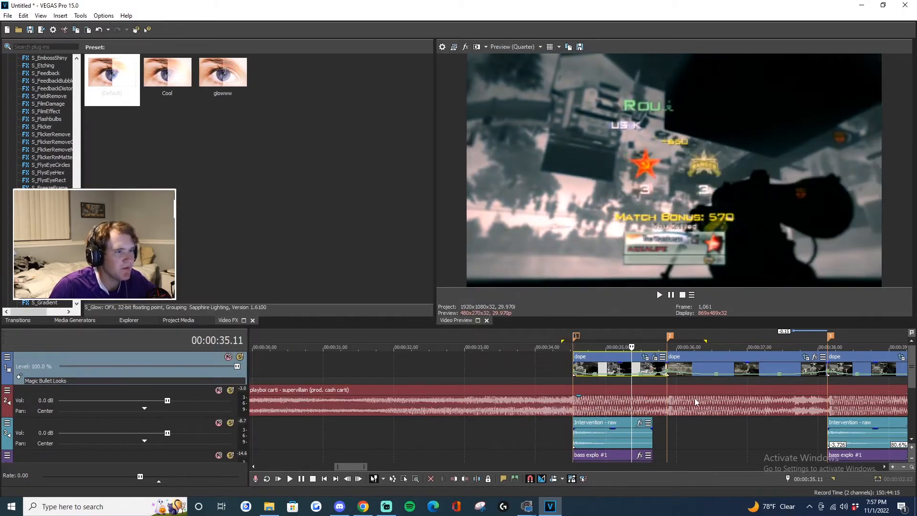
- Play back the clips from just before marker 1 to check the animated blur and glow, and return to marker 1
key("space")
key("space")
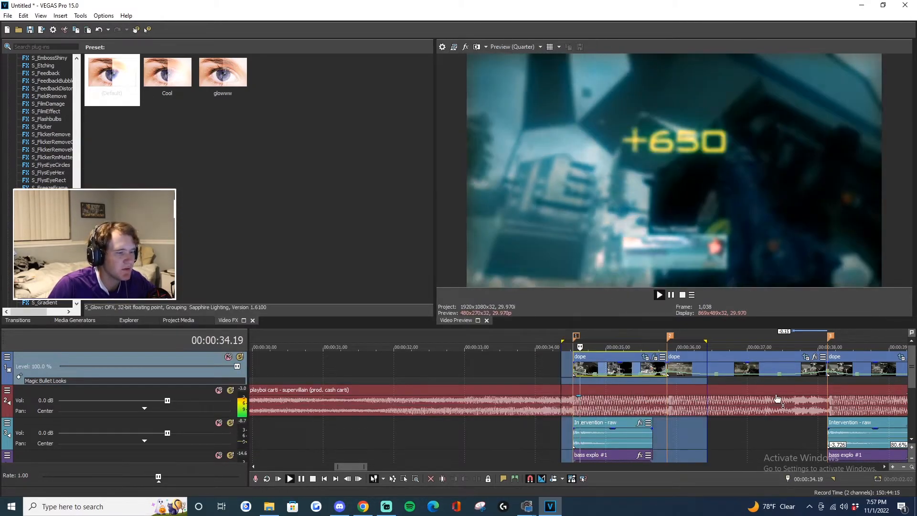
scroll(738, 380, "down", 3)
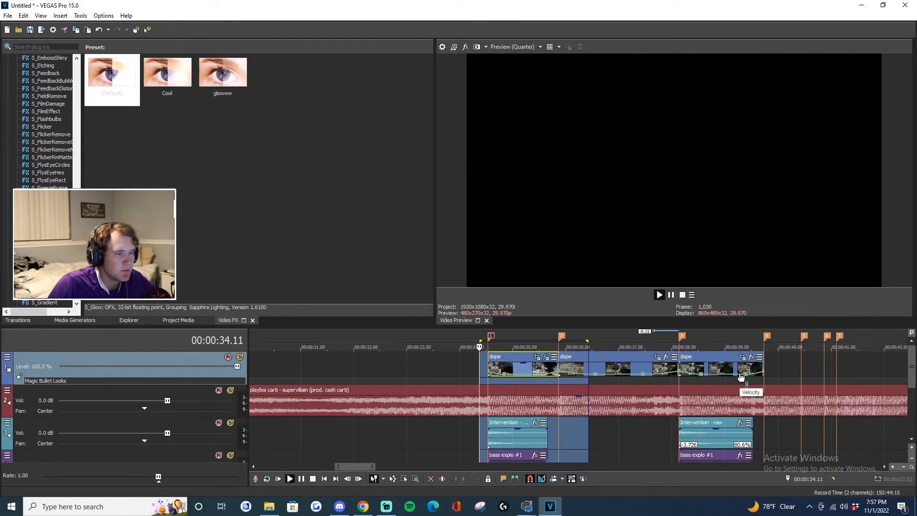
key("space")
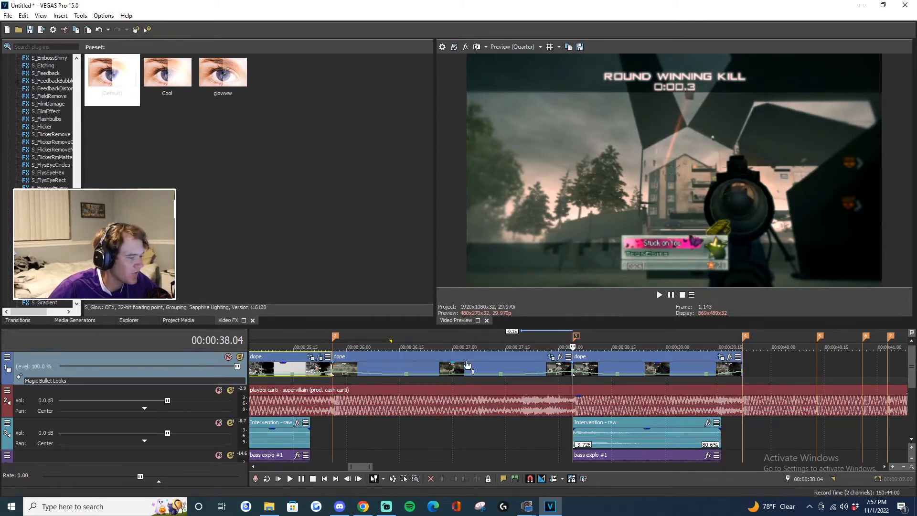
scroll(509, 370, "down", 3)
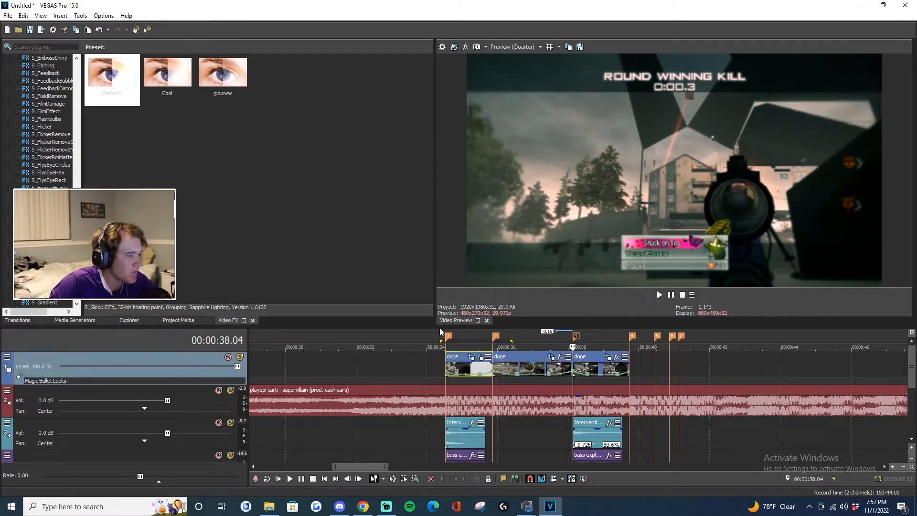
left_click(448, 336)
scroll(448, 337, "up", 2)
scroll(45, 120, "down", 2)
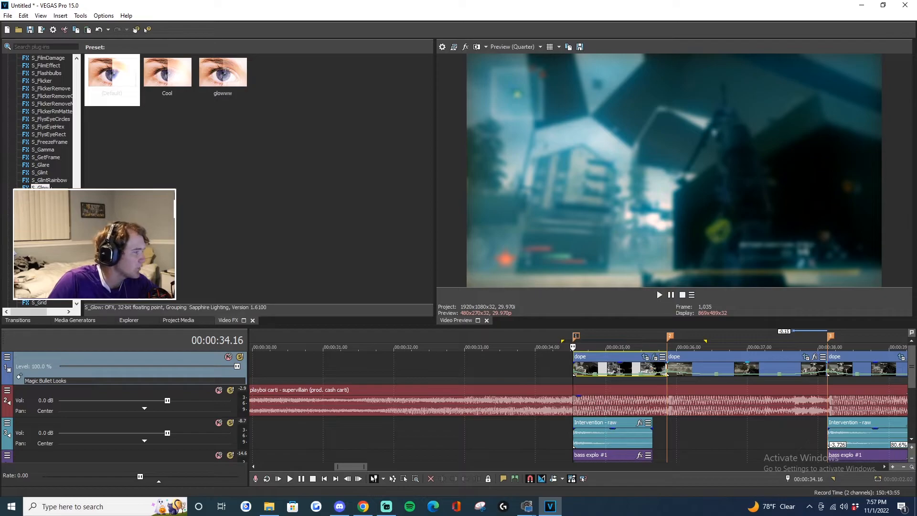
- Browse the Sapphire effects from S_GlowEdges through the S_Texture group, review the track's Magic Bullet Looks effect, and close its settings
left_click(47, 218)
scroll(47, 218, "down", 5)
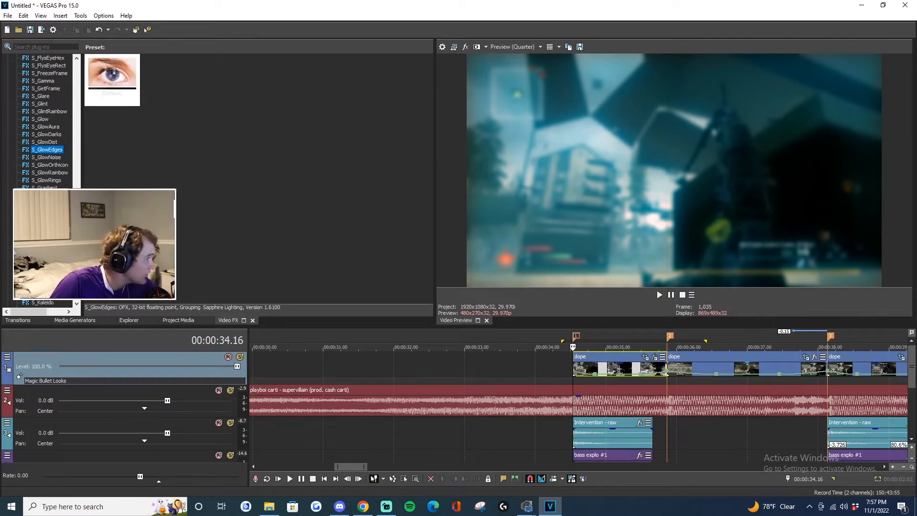
scroll(79, 148, "down", 5)
scroll(46, 120, "down", 1)
scroll(46, 119, "down", 1)
scroll(46, 119, "down", 4)
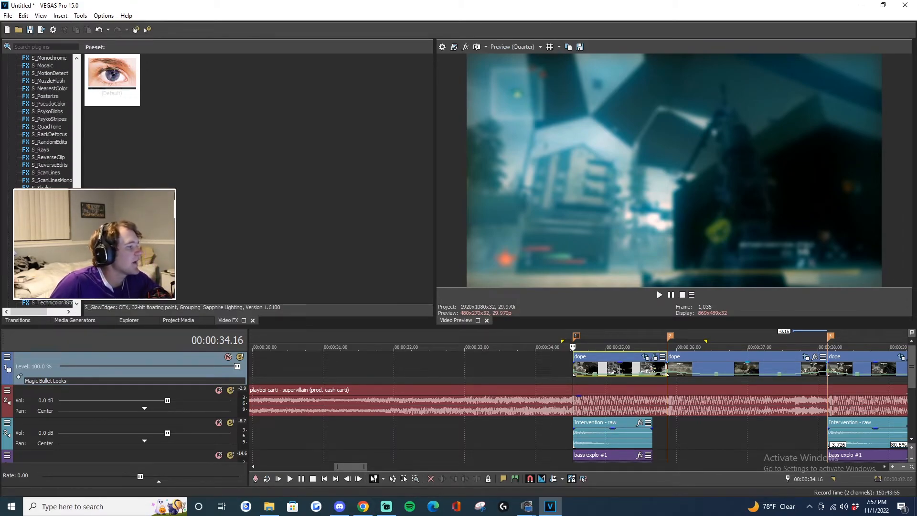
scroll(46, 120, "down", 2)
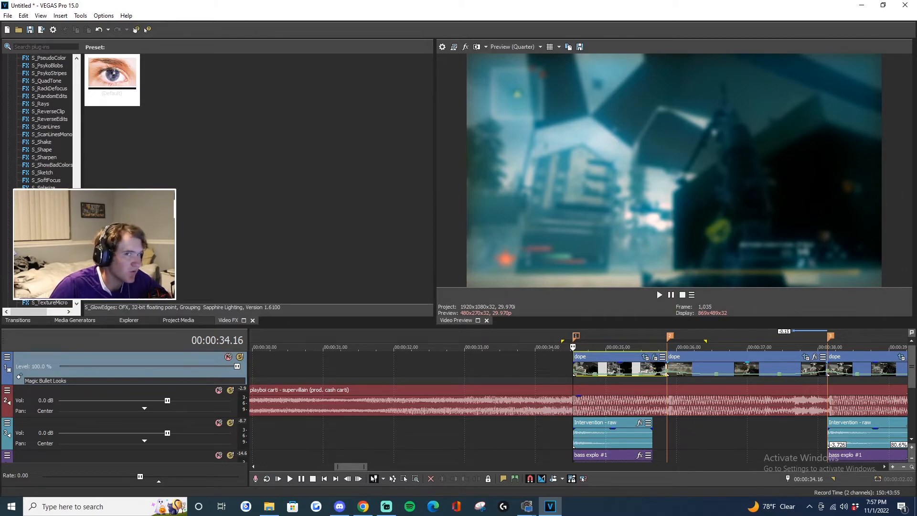
scroll(45, 120, "down", 4)
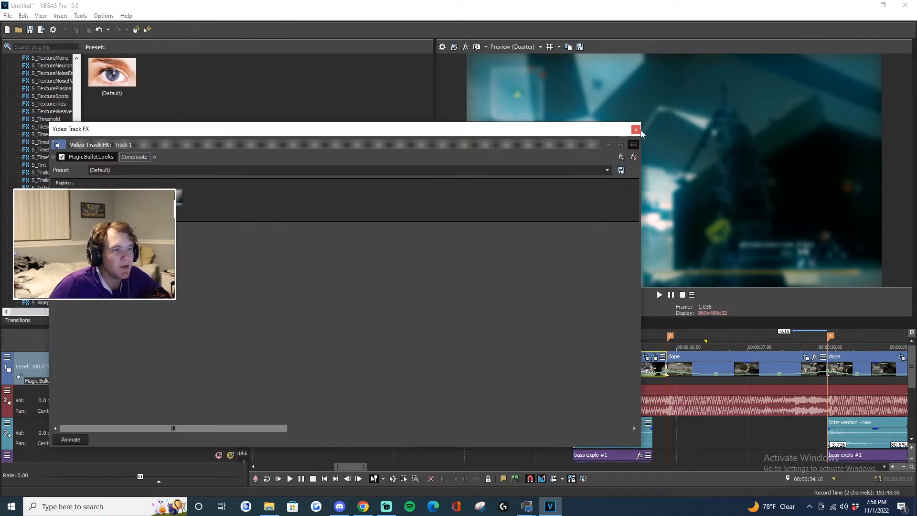
left_click(640, 130)
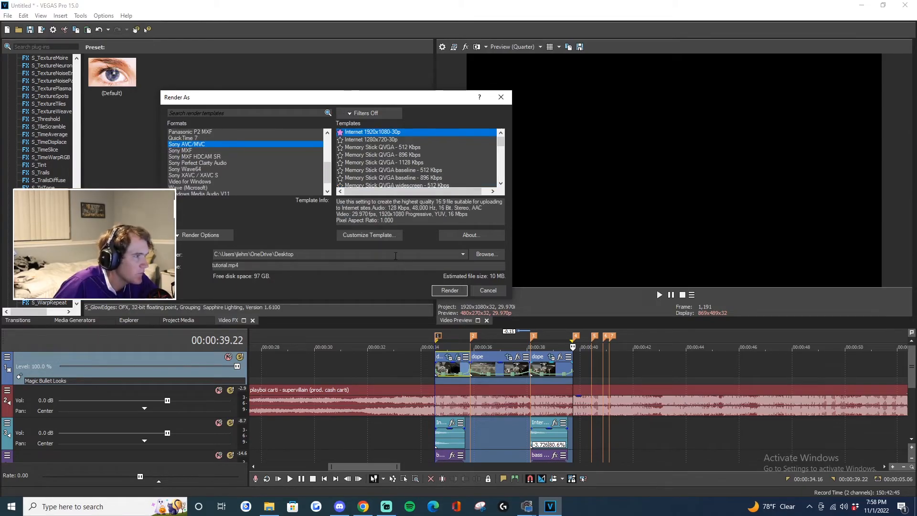
- Open the customization of the Sony AVC/MVC template Internet 1920x1080-30p for rendering tutorial.mp4
left_click(377, 234)
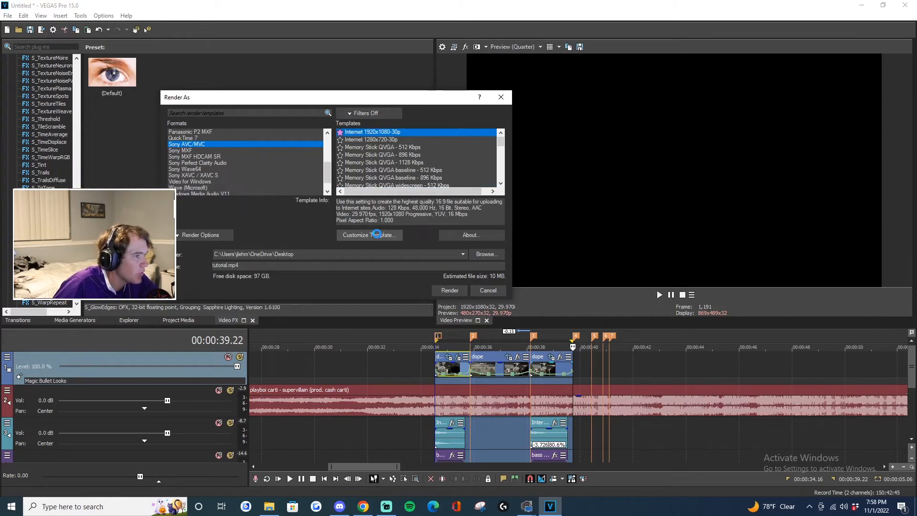